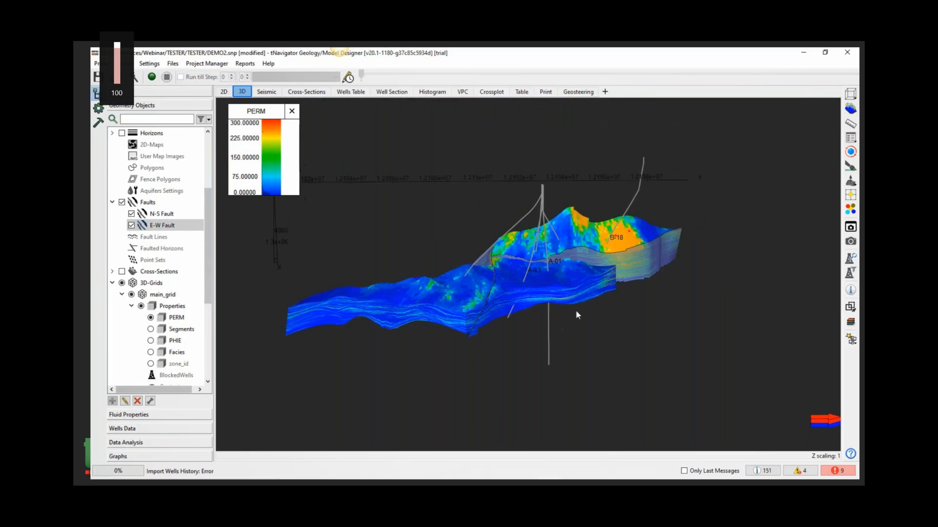
scroll(209, 274, down, 5)
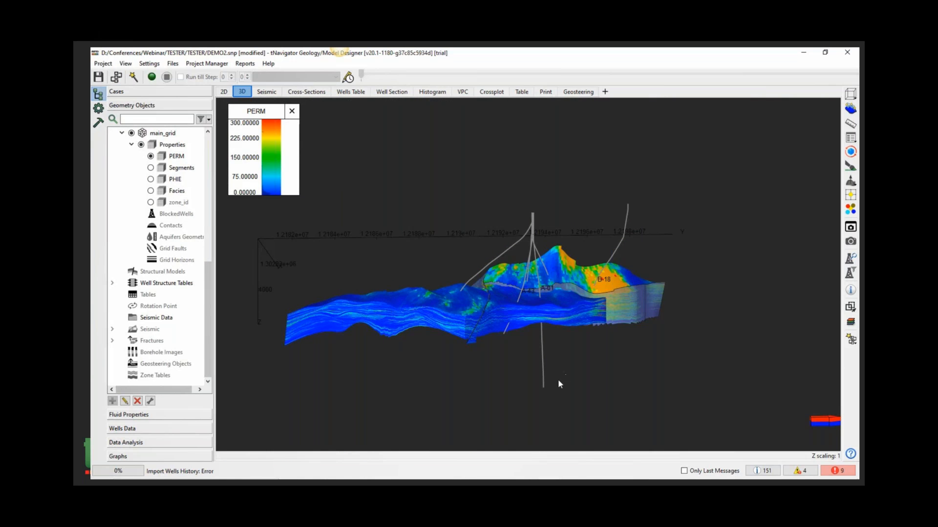
drag(563, 360, 571, 335)
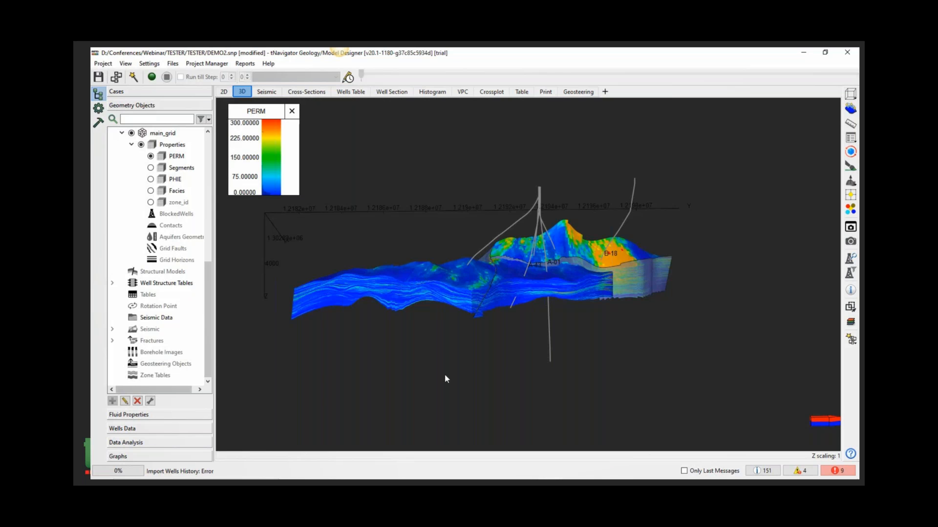
- Start a one-table well history import for the well production tables and add the Production.csv file
click(172, 429)
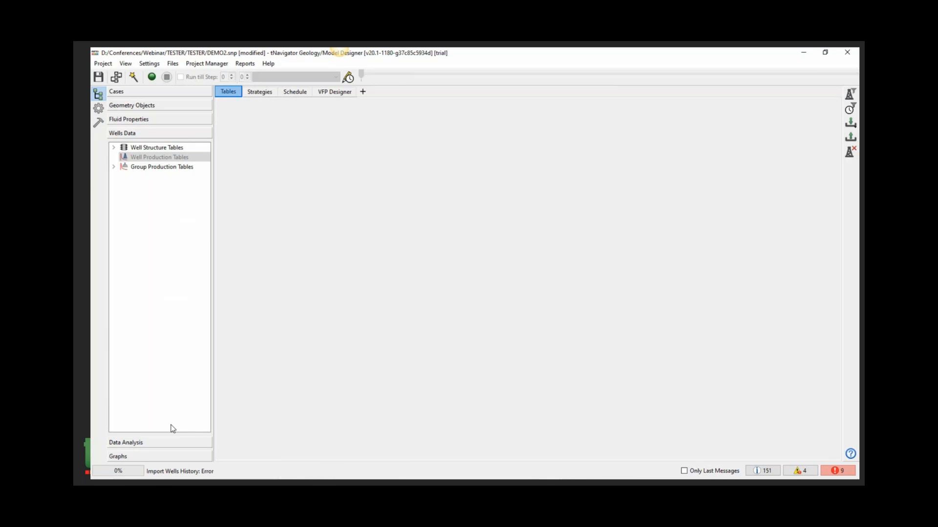
click(139, 157)
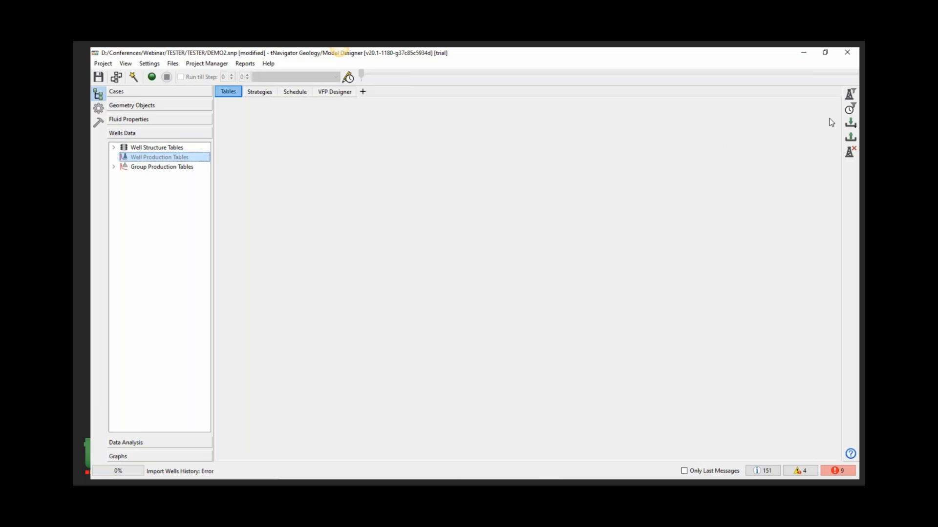
click(851, 124)
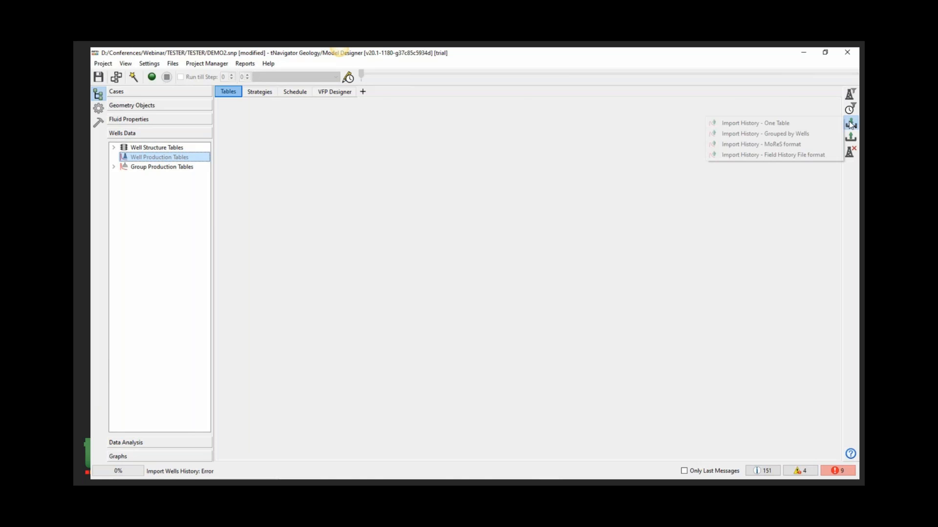
click(821, 122)
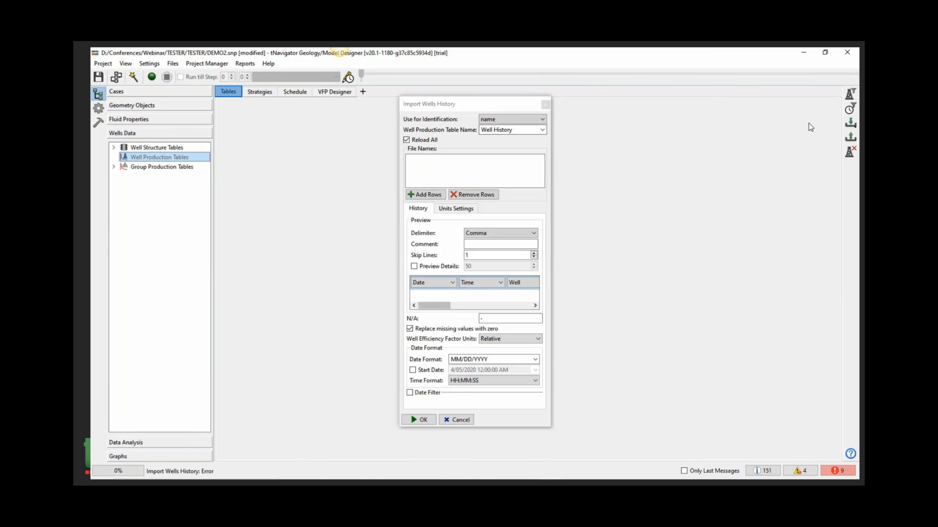
click(423, 195)
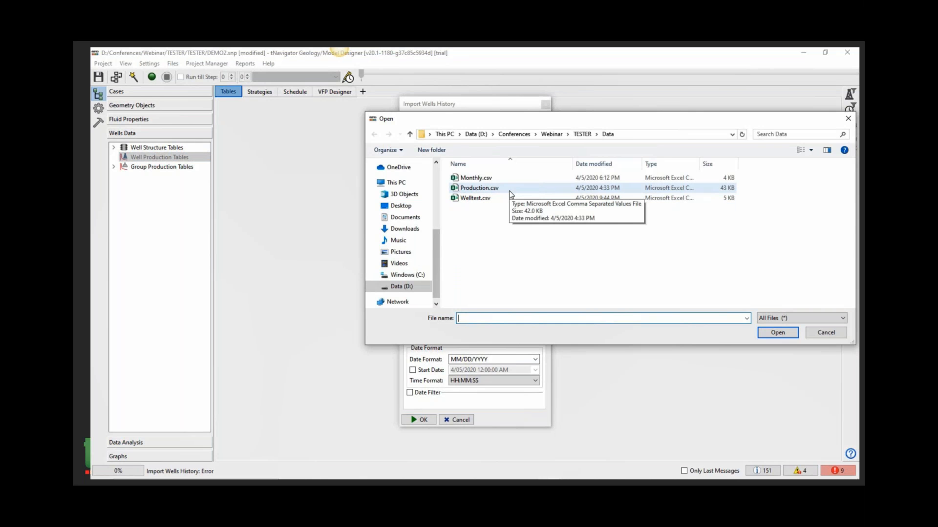
double_click(509, 191)
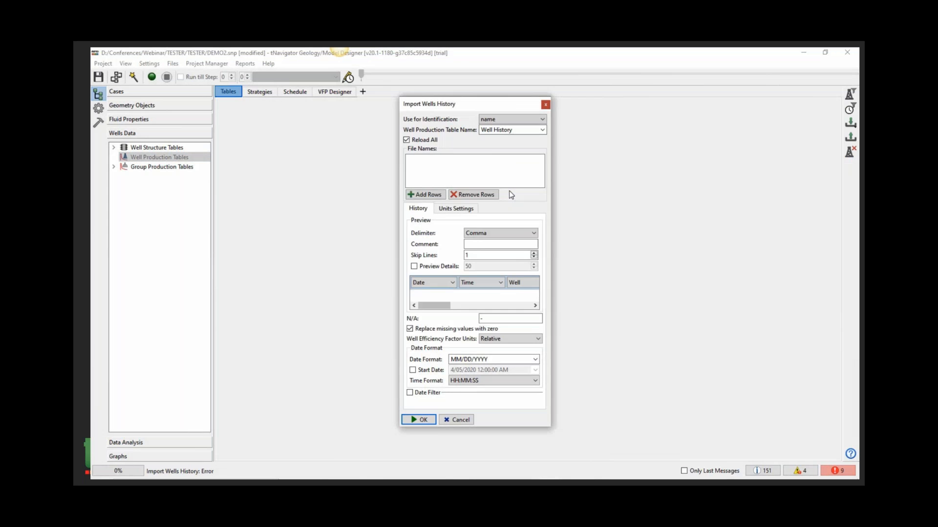
- Review the import preview and date and time formats, then import Production.csv into the Well History table
drag(398, 159, 170, 159)
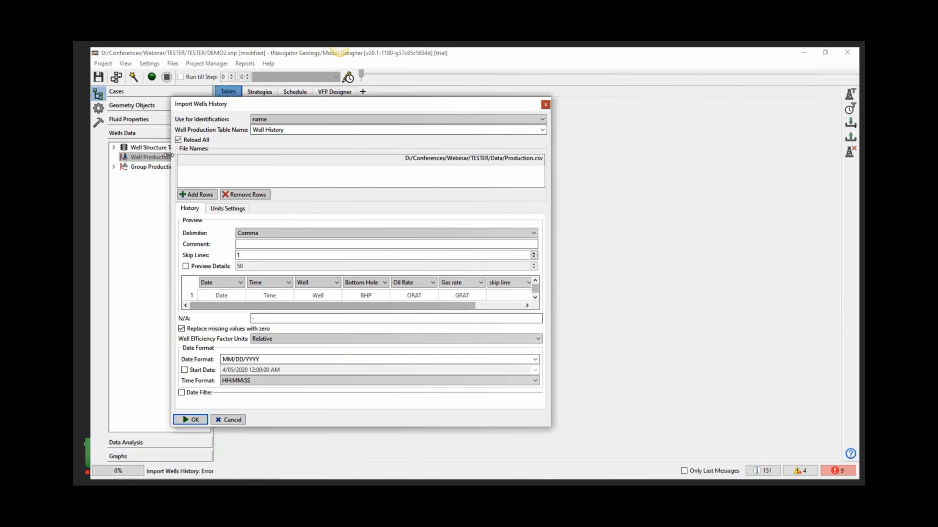
drag(557, 192, 724, 191)
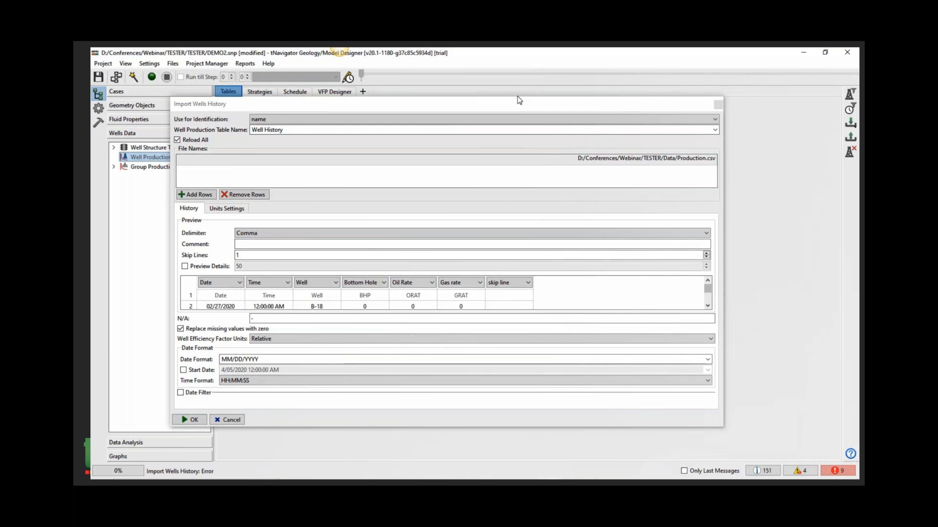
drag(516, 97, 516, 64)
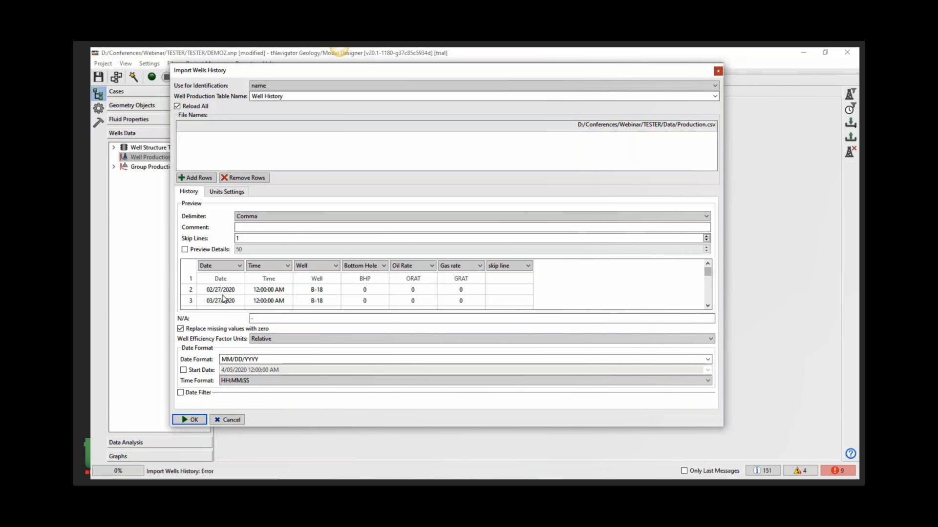
drag(222, 360, 257, 361)
click(231, 358)
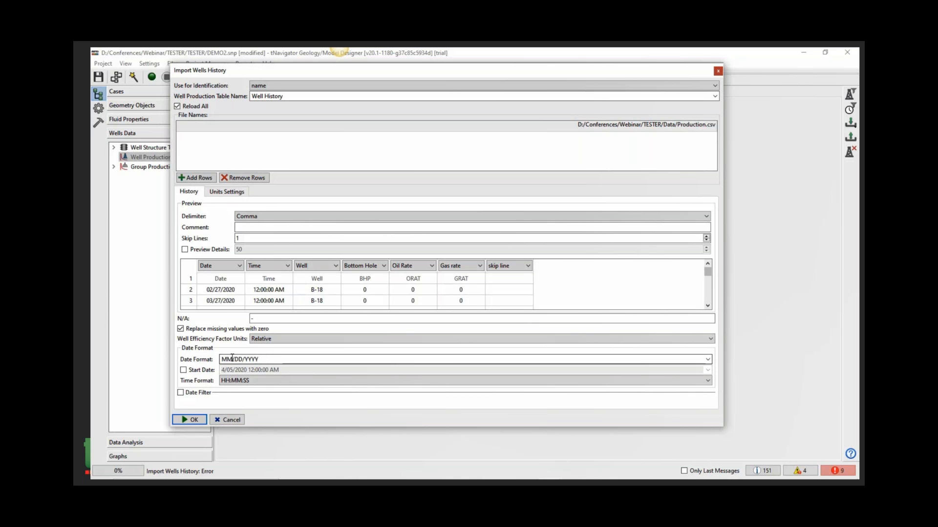
key(shift+Right)
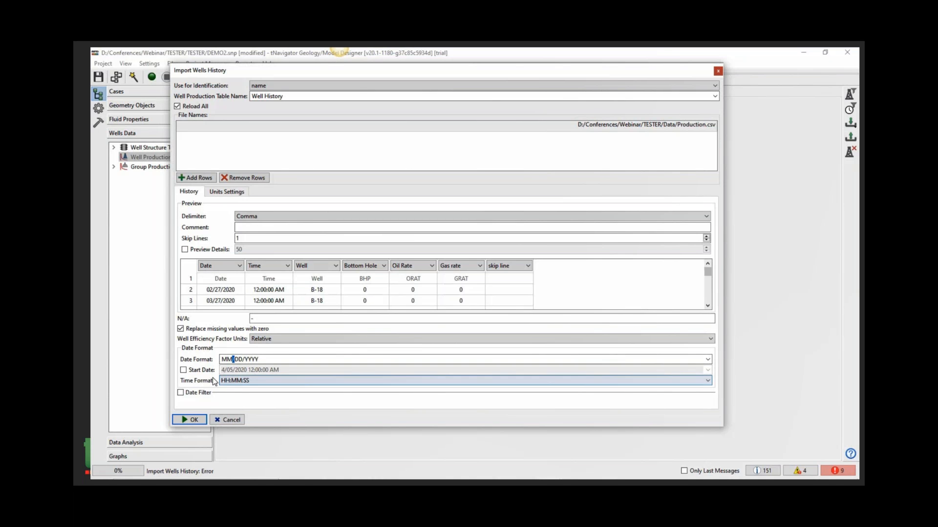
click(254, 383)
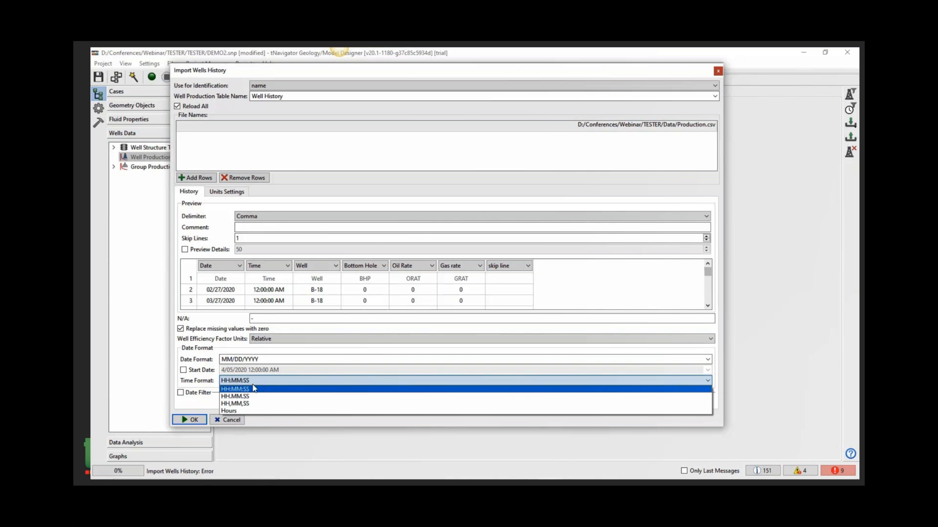
click(216, 326)
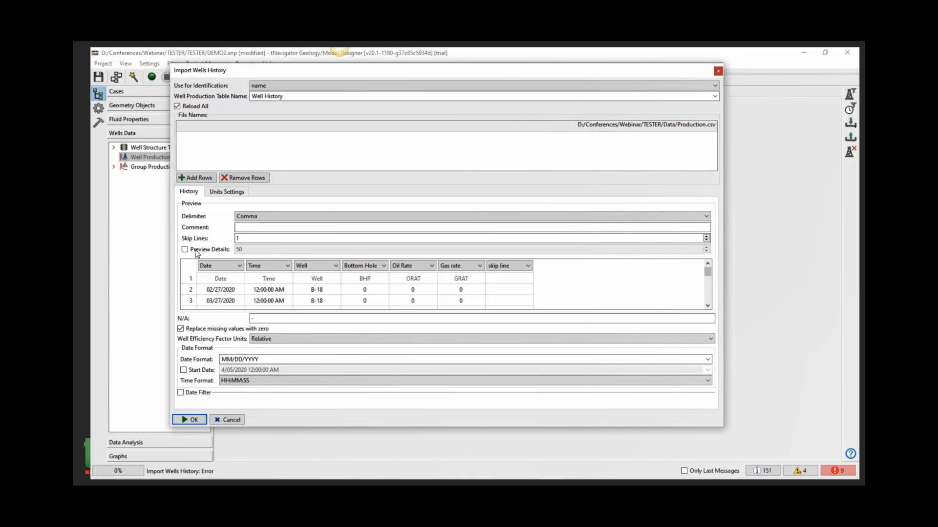
click(190, 420)
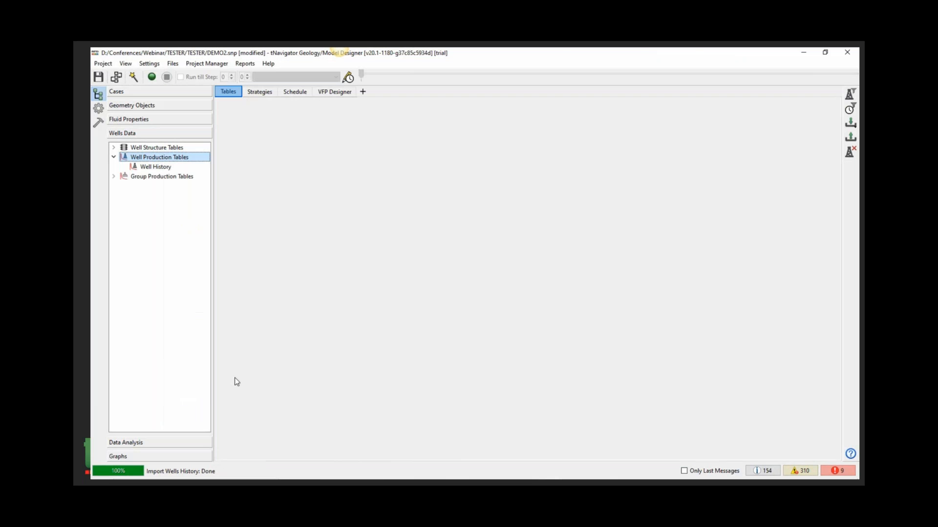
- Create a new, empty well production table and open it
click(160, 168)
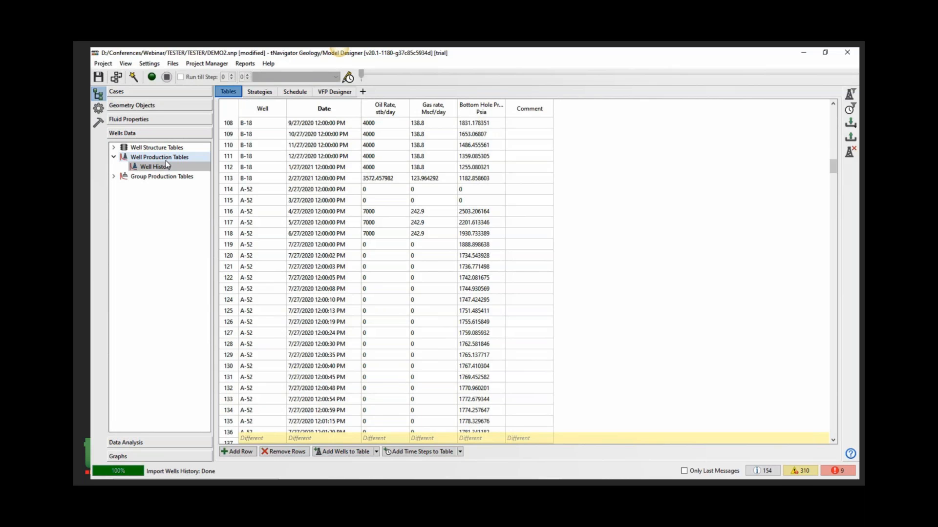
key(Up)
right_click(165, 161)
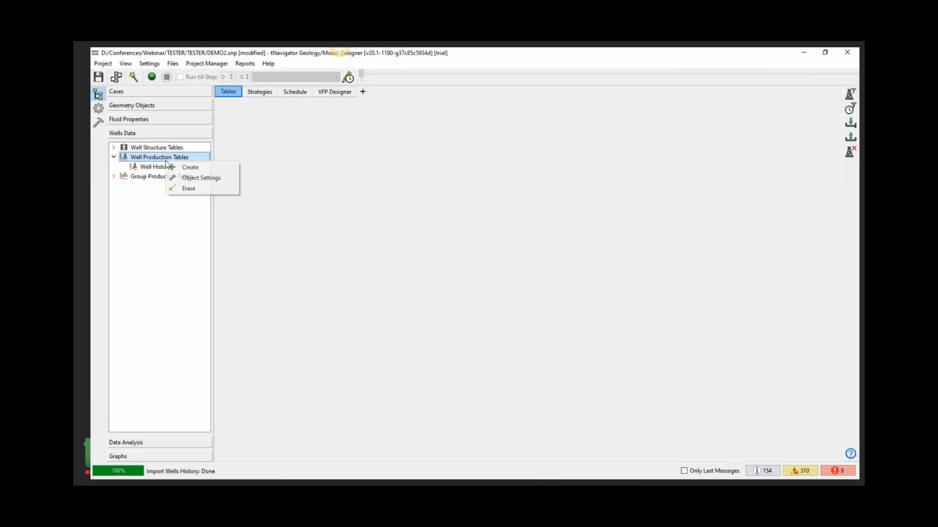
click(190, 167)
click(496, 287)
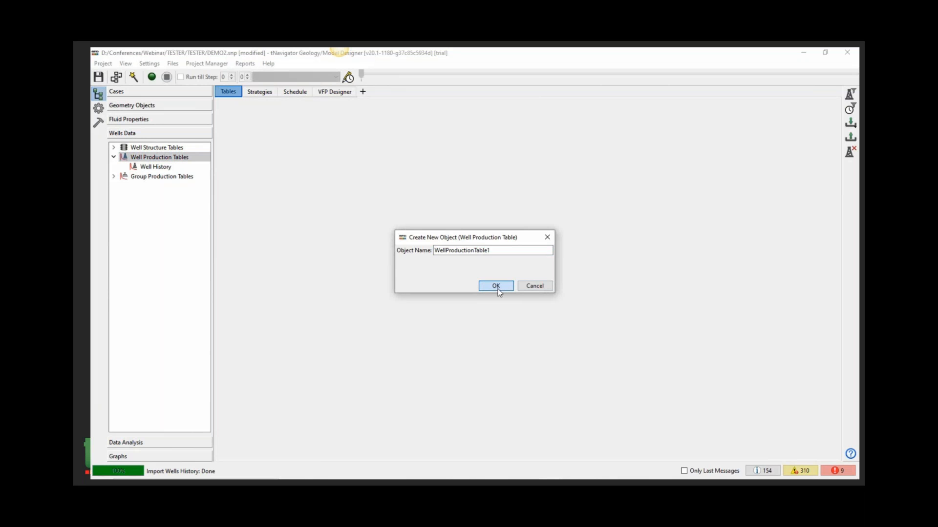
click(189, 177)
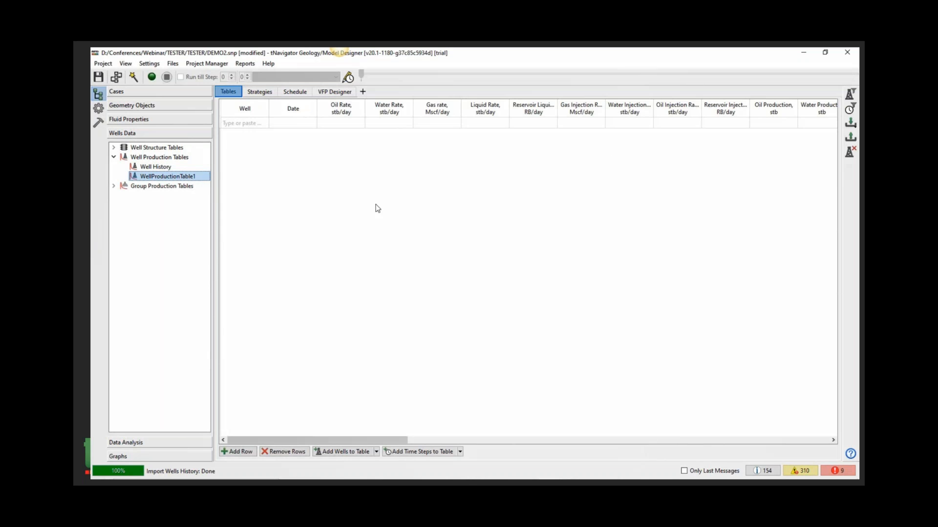
- Import Monthly.csv as one-table well history into the new table, replacing the Production.csv file in the list
click(850, 123)
click(781, 122)
click(466, 158)
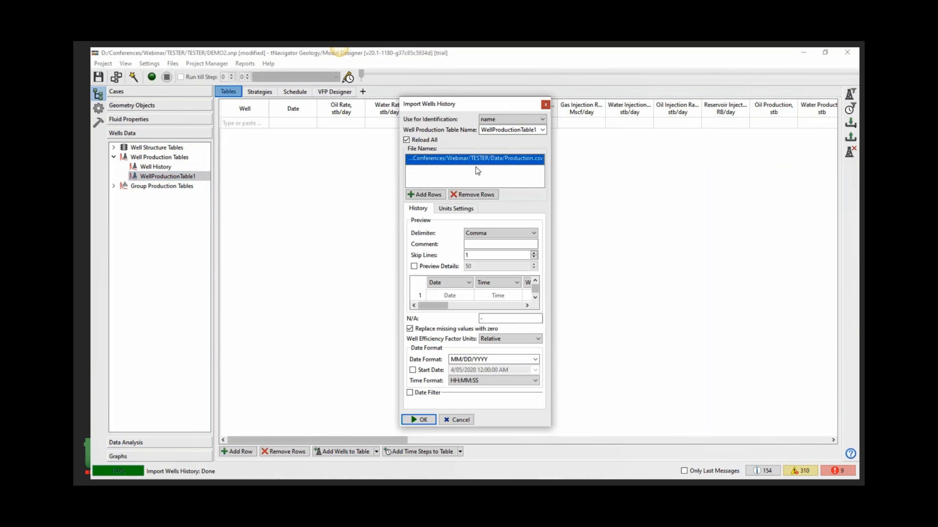
click(491, 194)
click(436, 196)
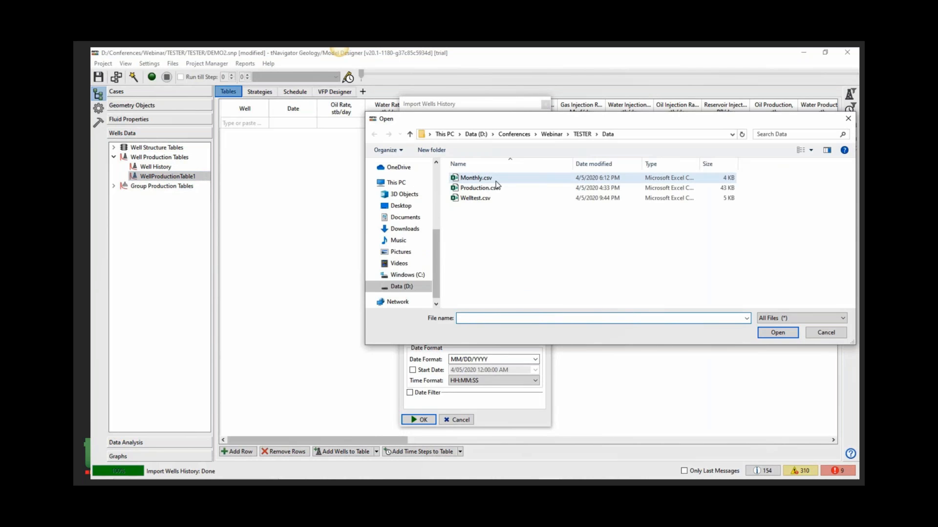
double_click(497, 180)
drag(398, 215, 116, 216)
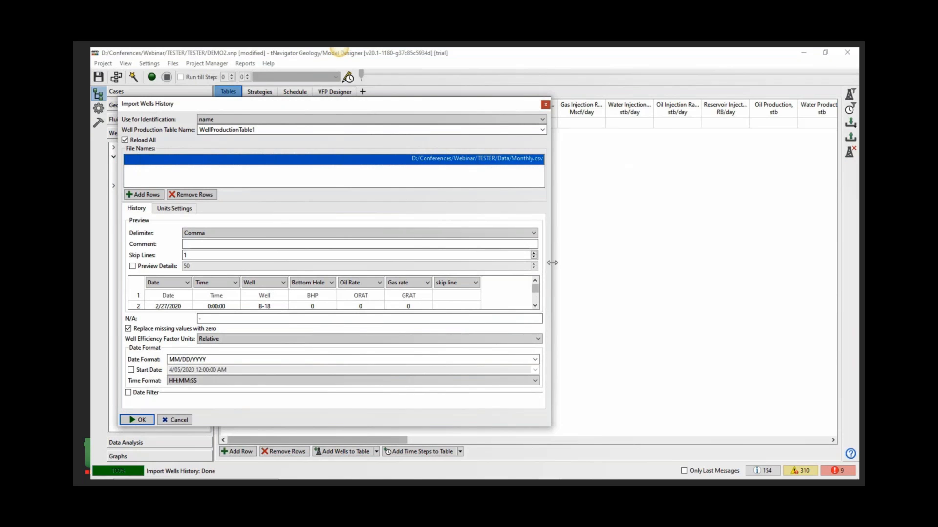
drag(551, 263, 665, 264)
click(138, 420)
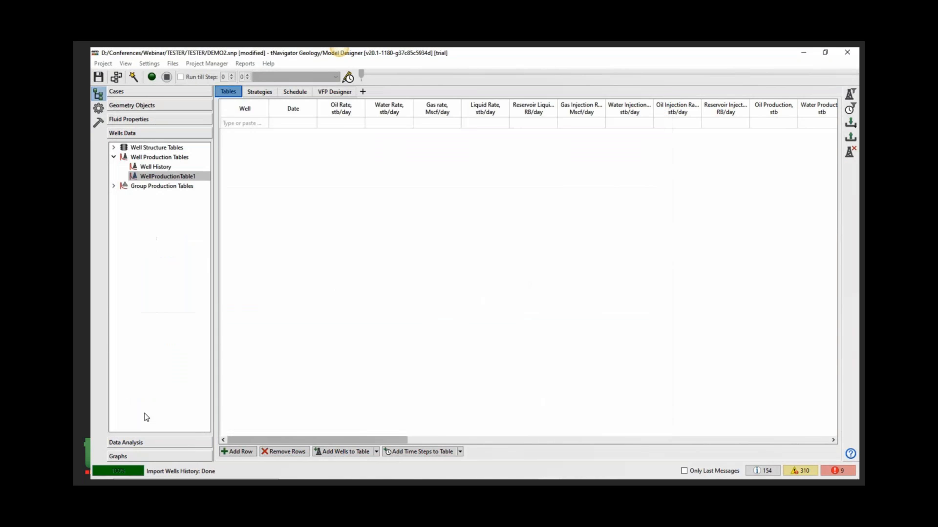
- Add Welltest.csv alongside Monthly.csv in the one-table history import and import both into the new table
drag(242, 123, 247, 255)
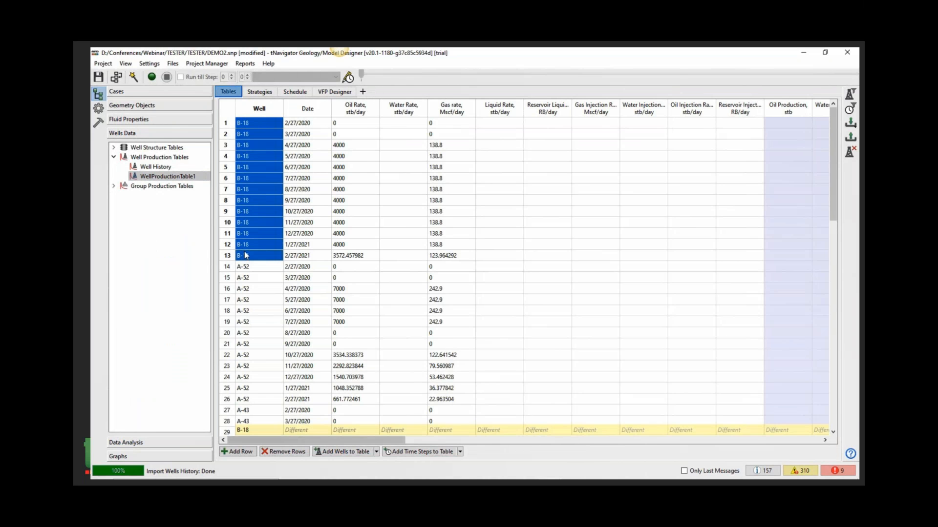
scroll(258, 249, down, 17)
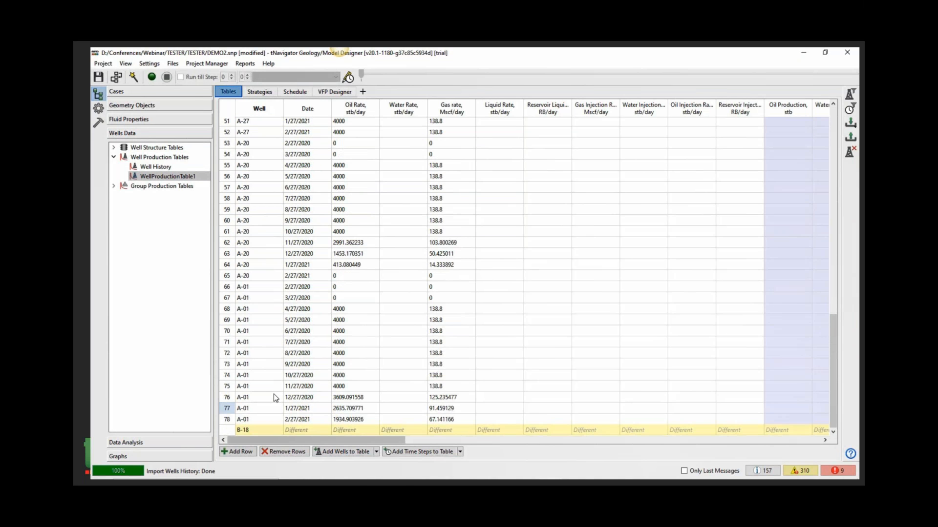
click(850, 123)
click(761, 125)
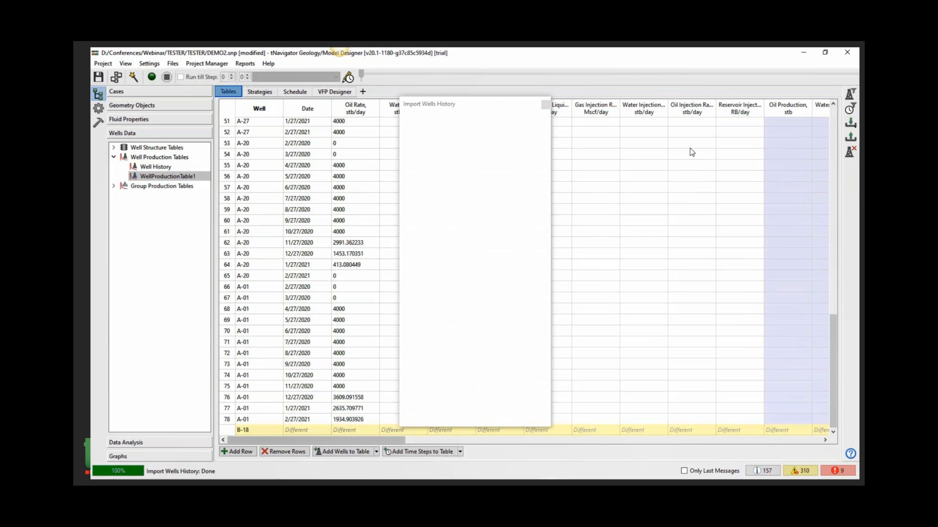
click(427, 197)
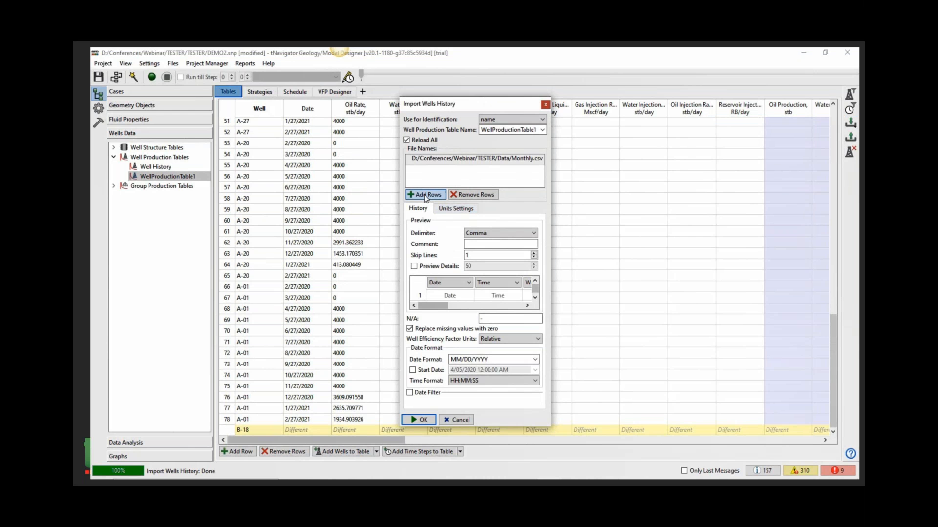
click(473, 199)
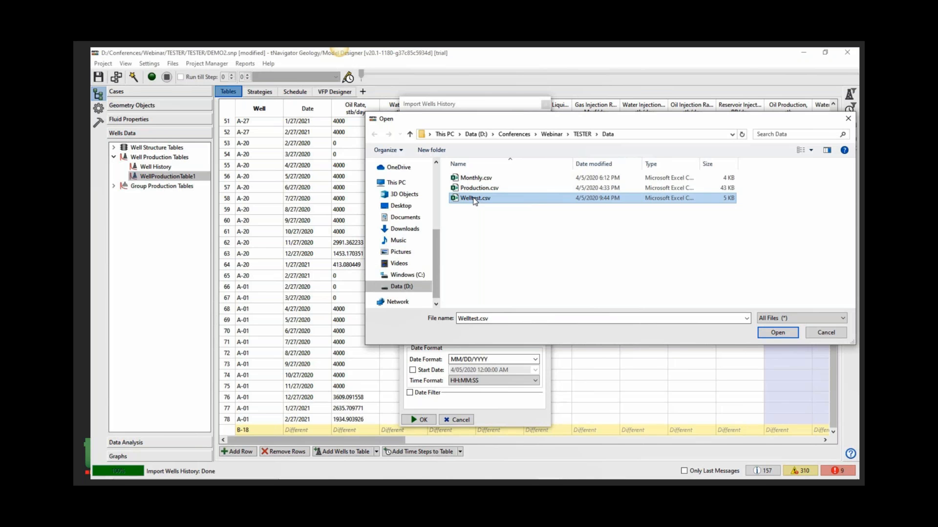
double_click(474, 198)
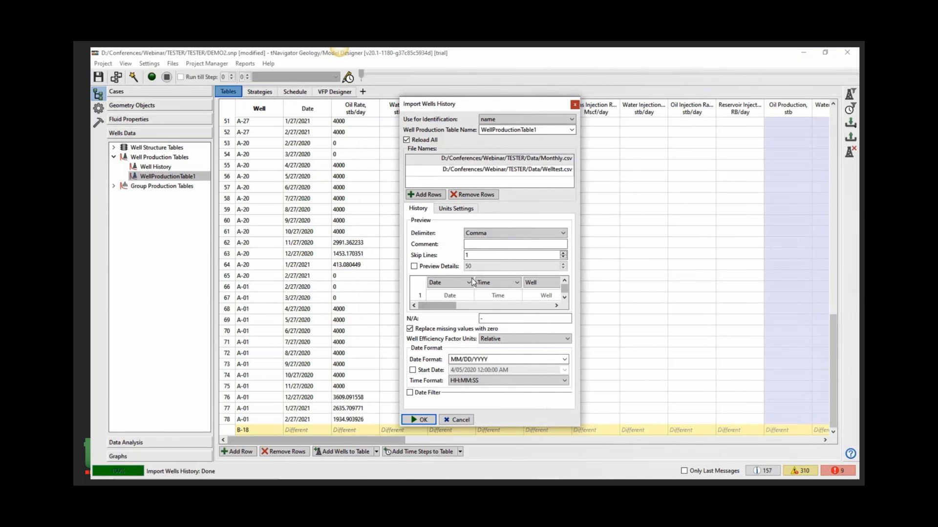
click(420, 421)
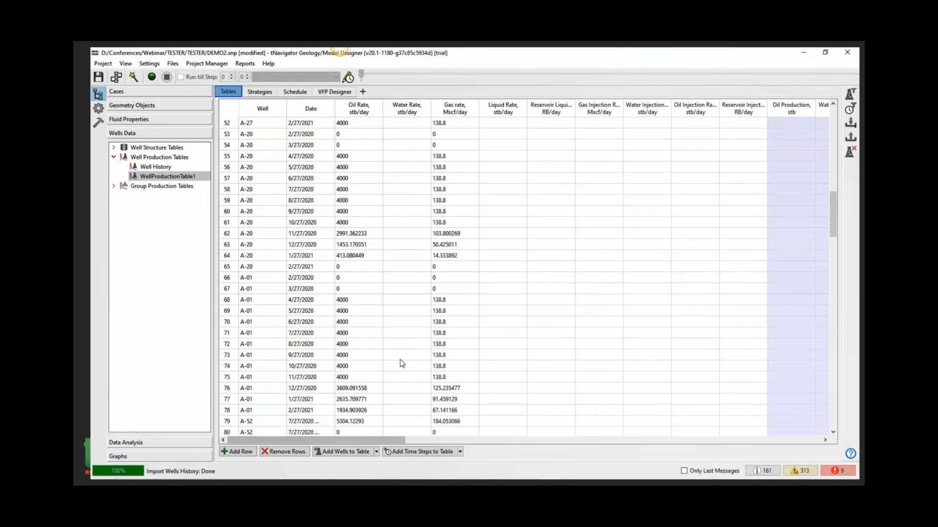
- Scroll through and inspect the imported rows, dates and rates of the new production table
scroll(254, 173, up, 17)
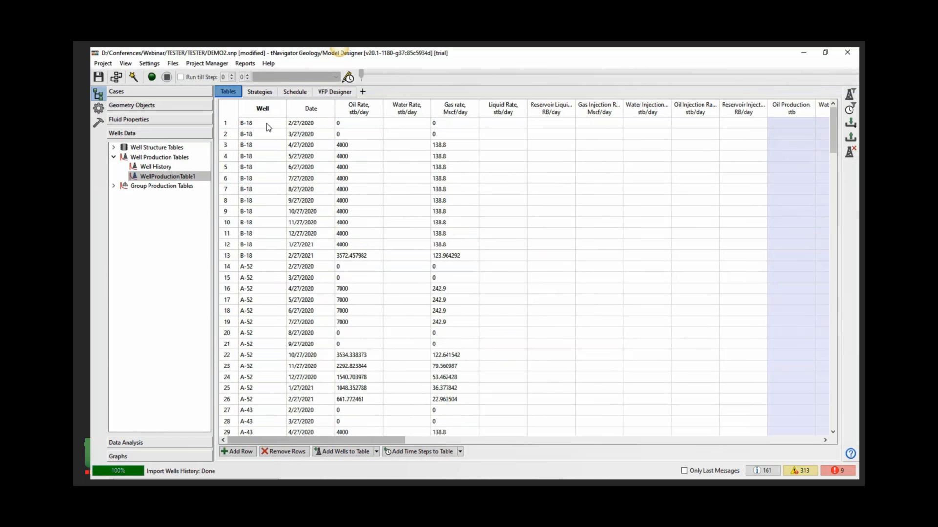
drag(267, 128, 363, 257)
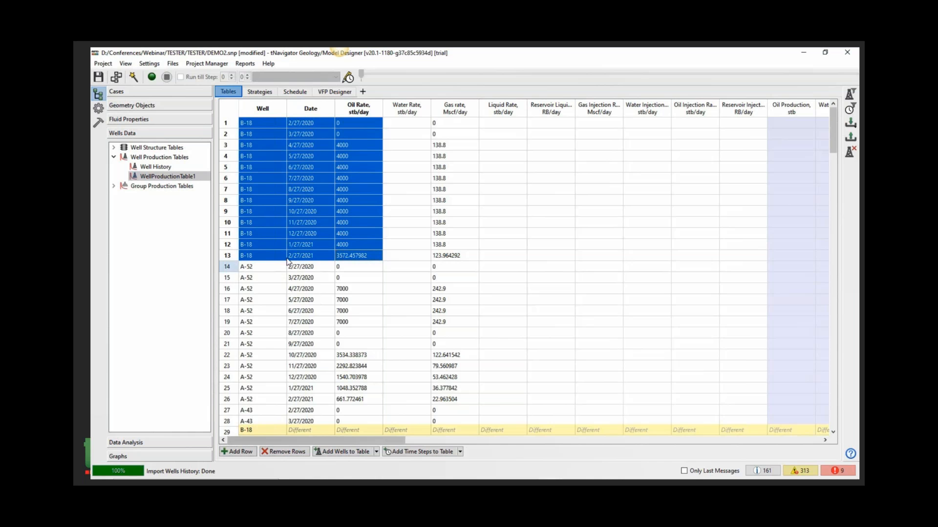
scroll(310, 171, down, 11)
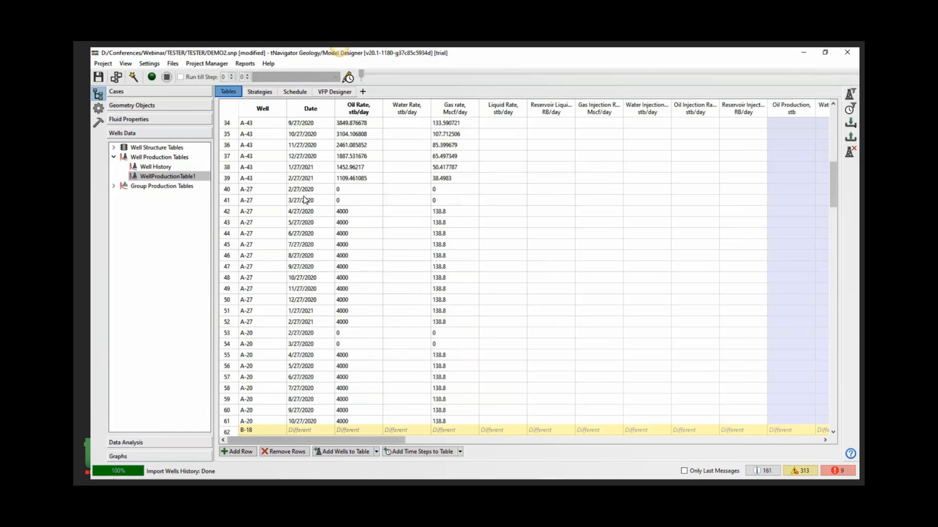
scroll(264, 197, down, 13)
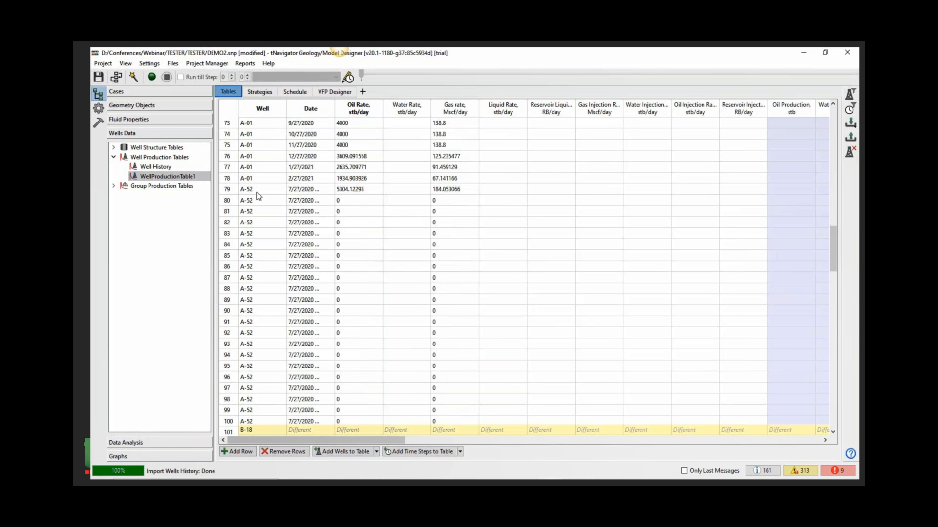
drag(257, 192, 371, 191)
drag(335, 107, 404, 107)
drag(379, 191, 381, 409)
scroll(380, 408, down, 8)
- Choose the displayed columns so the table shows well, date, oil rate, gas rate, bottom hole pressure and comment
right_click(596, 183)
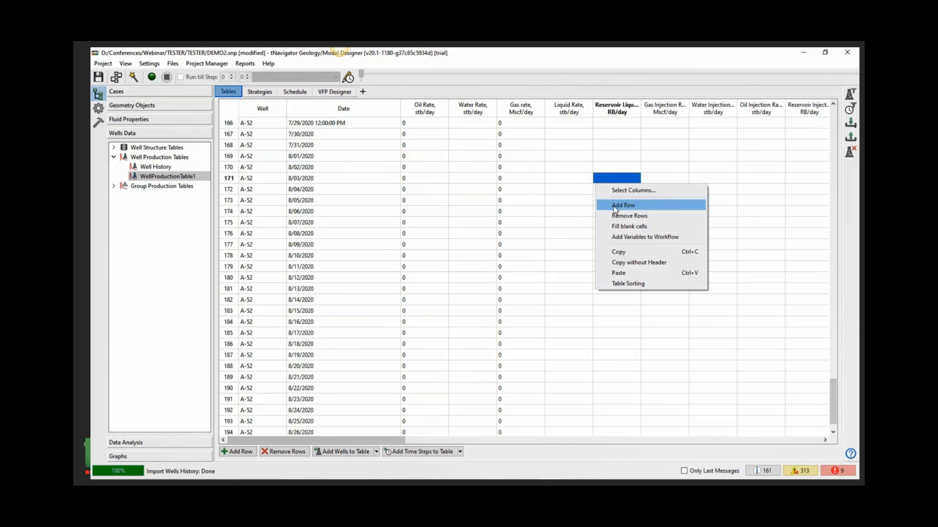
click(636, 191)
click(502, 324)
click(533, 335)
drag(517, 123, 529, 375)
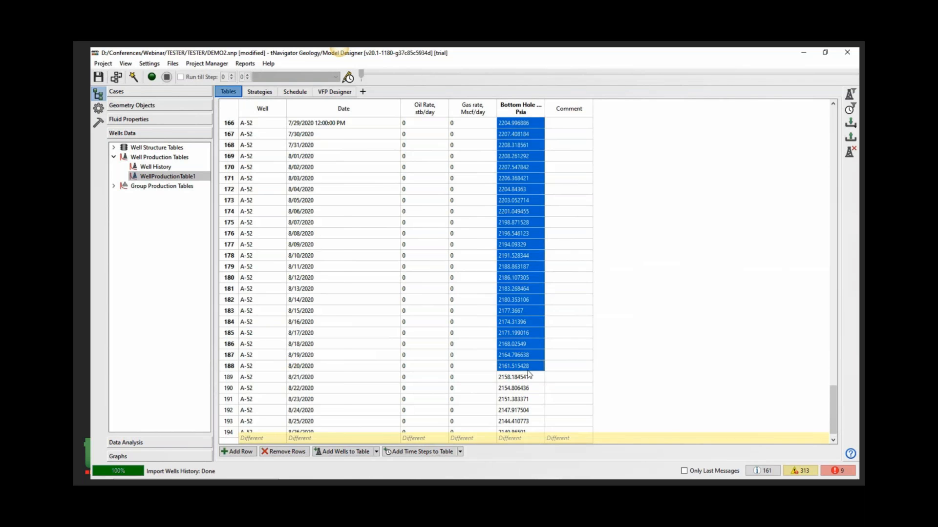
- Add a new development strategy on the Strategies page
scroll(425, 284, up, 20)
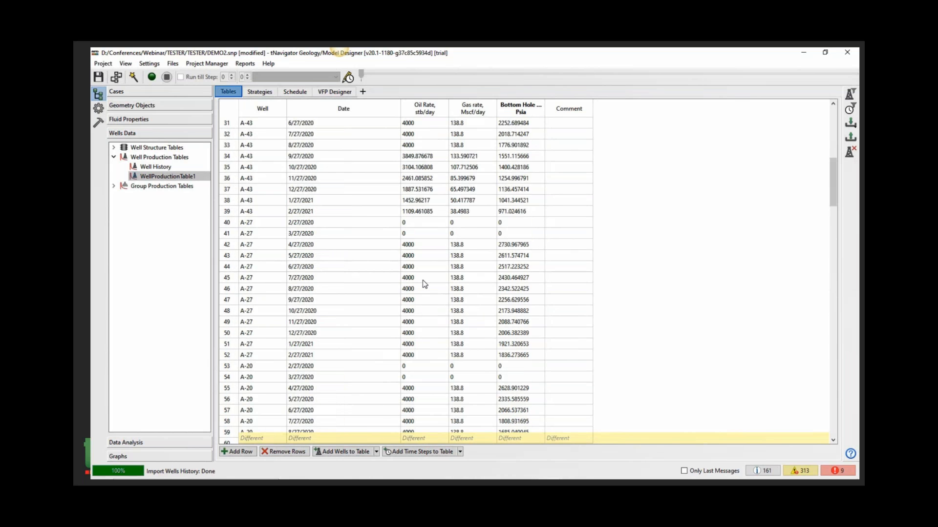
scroll(423, 279, up, 10)
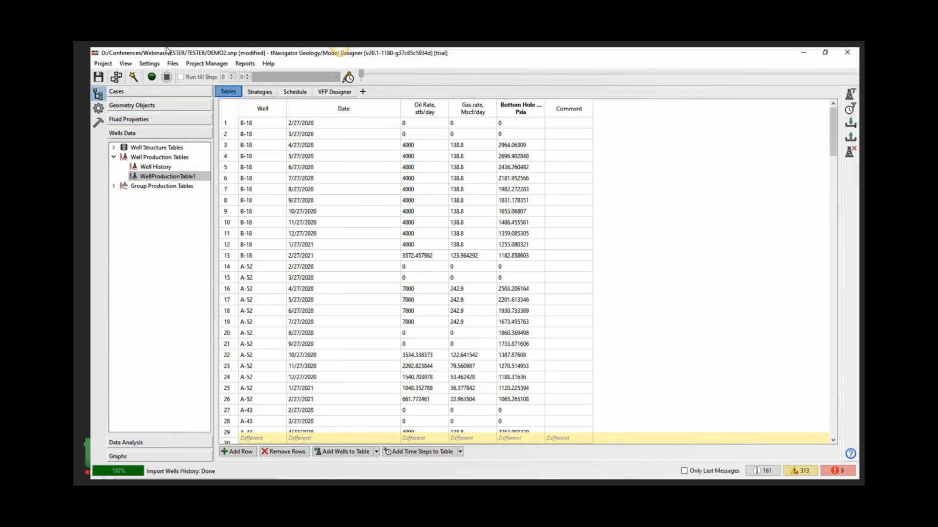
click(266, 97)
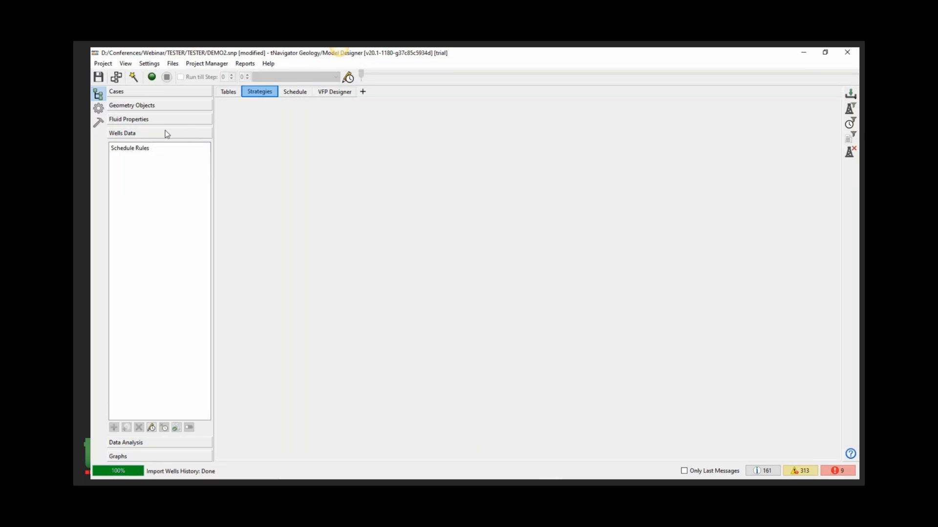
right_click(170, 185)
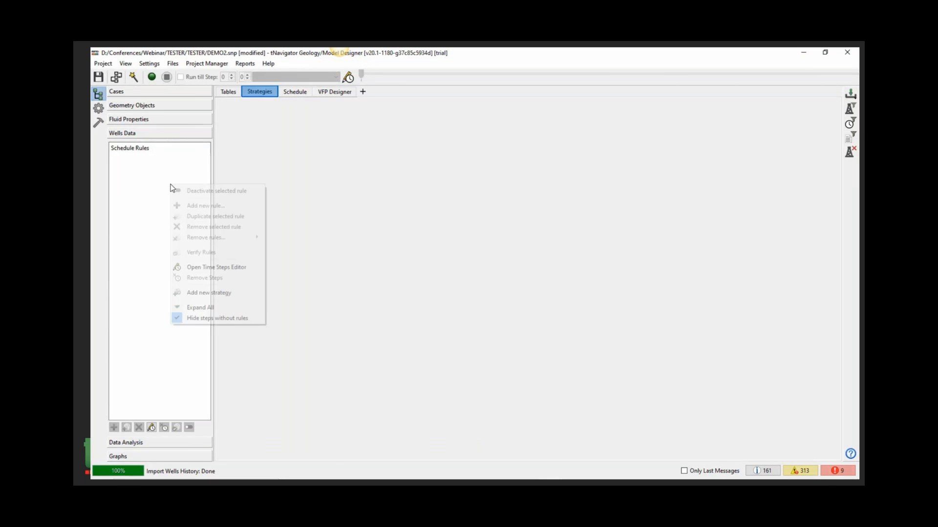
click(214, 292)
click(497, 287)
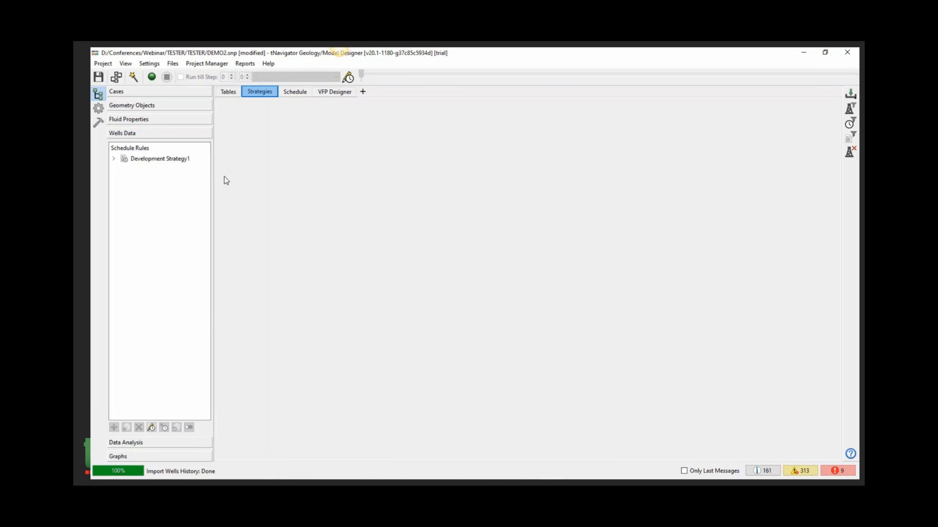
- Open the Time Steps Editor for Development Strategy1 and add time steps from the Well Structure table
double_click(160, 159)
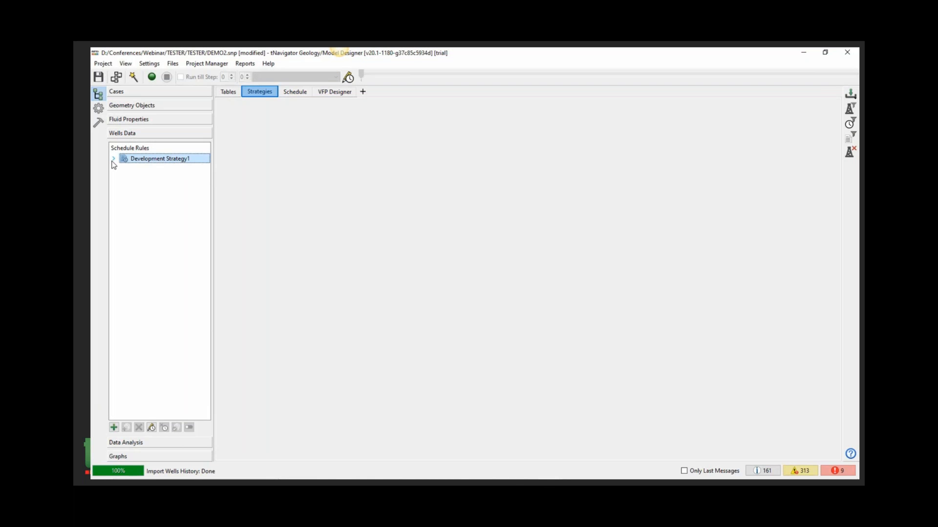
right_click(161, 160)
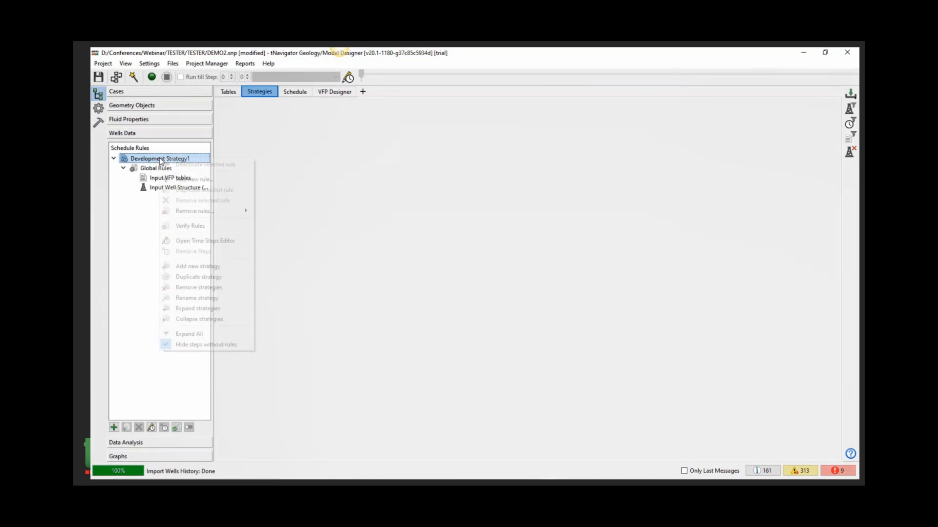
click(205, 242)
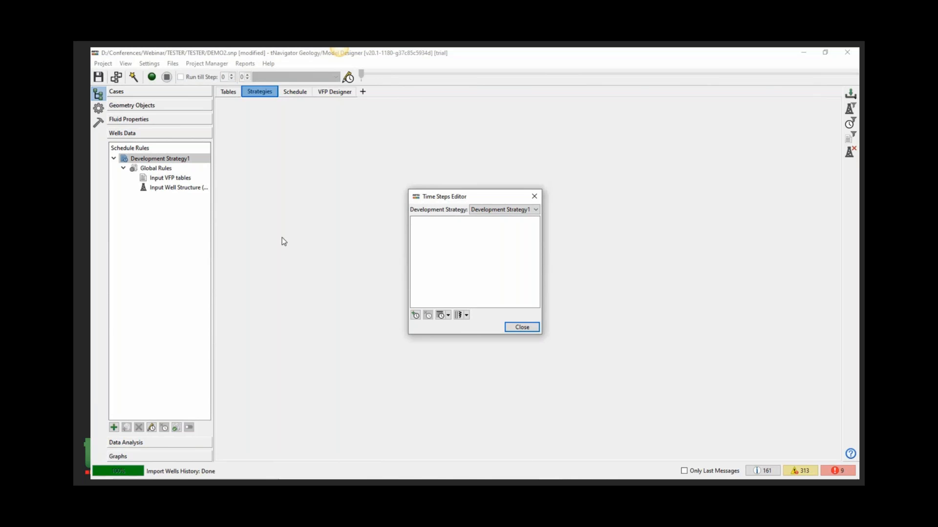
click(450, 315)
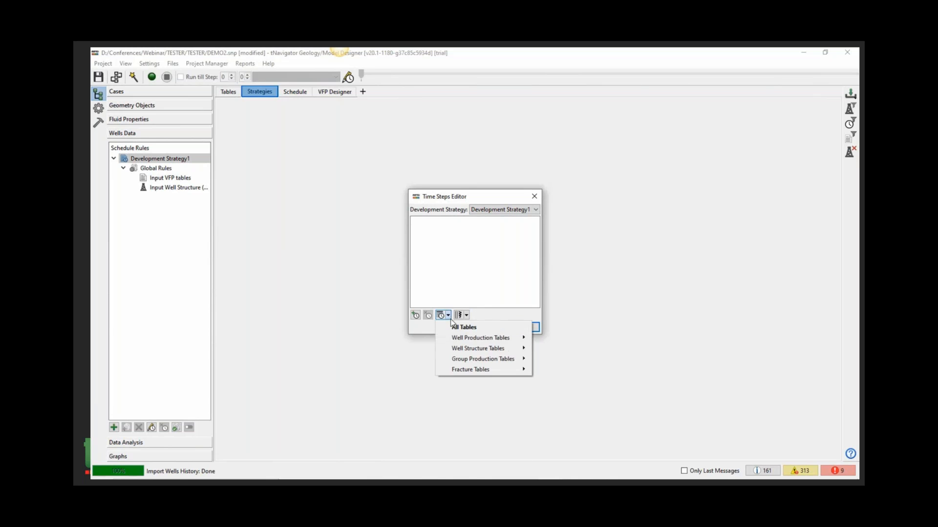
mouse_move(481, 349)
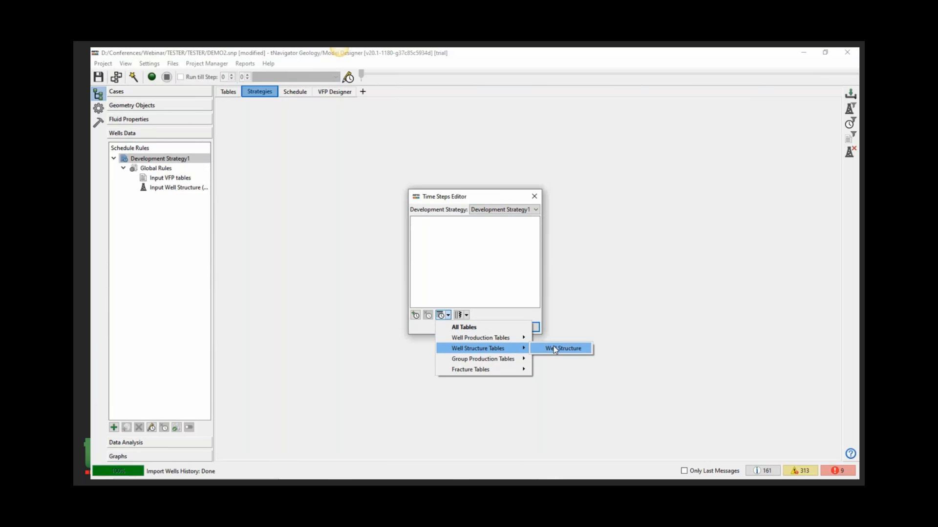
click(554, 348)
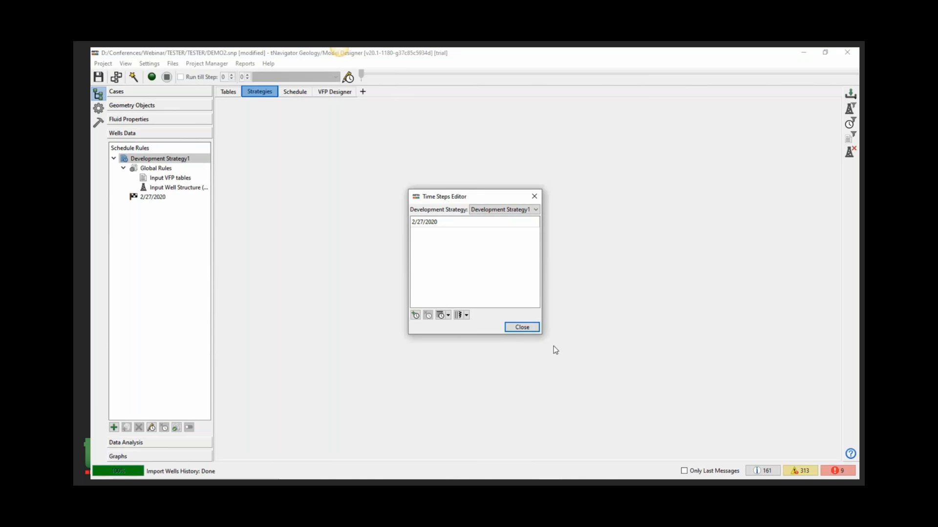
- Add time steps taken from WellProductionTable1 to the strategy
click(449, 316)
mouse_move(457, 341)
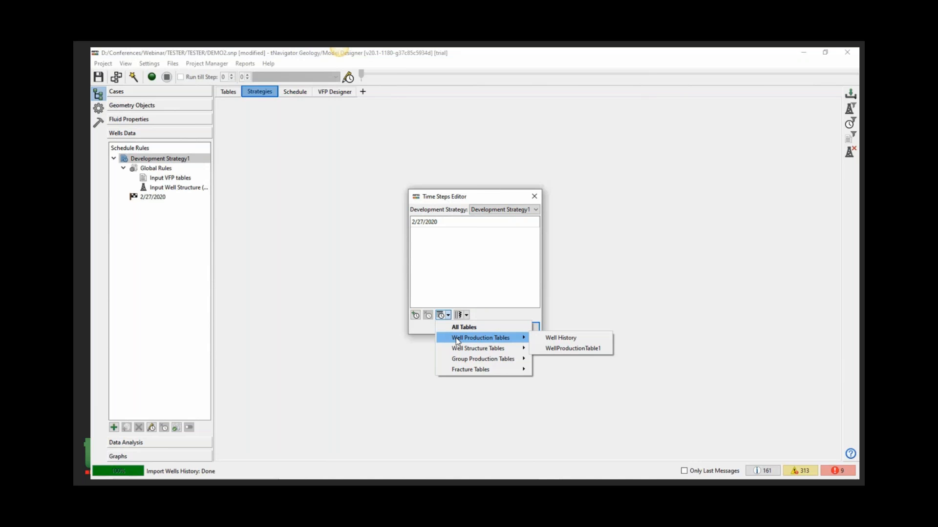
click(546, 349)
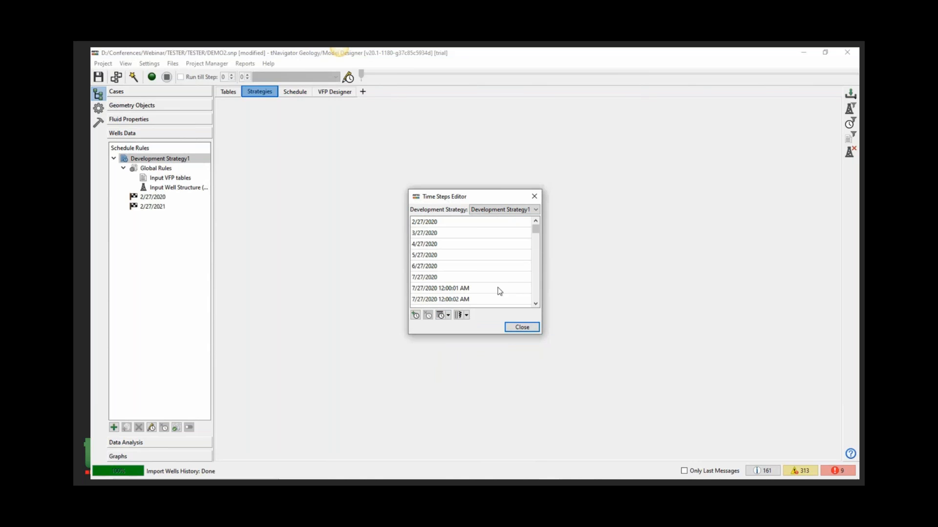
- Review the list of added time steps and close the Time Steps Editor
click(426, 224)
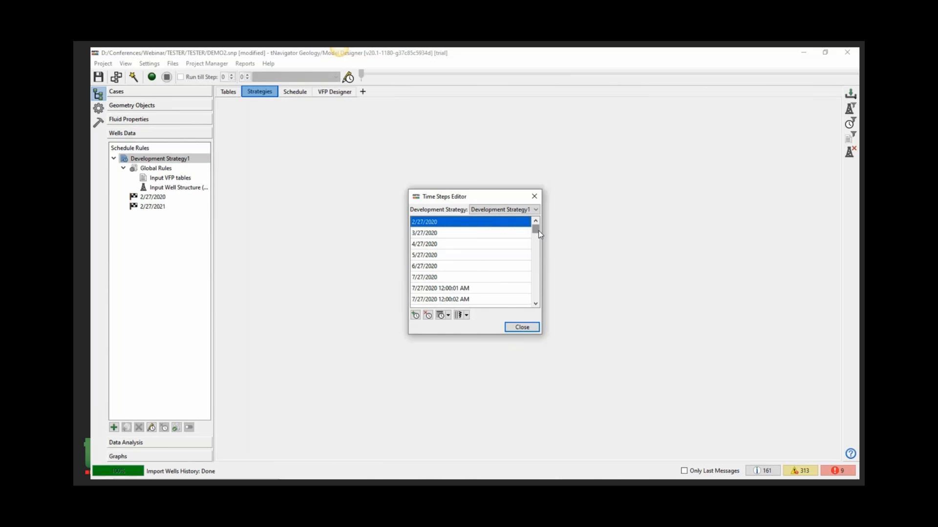
drag(536, 234, 537, 298)
click(470, 304)
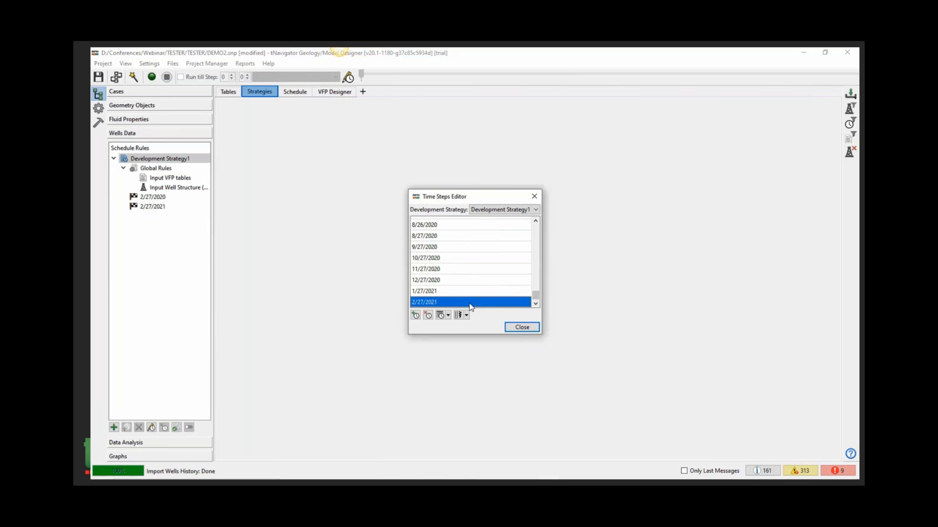
drag(536, 295, 534, 275)
drag(481, 233, 481, 279)
click(520, 328)
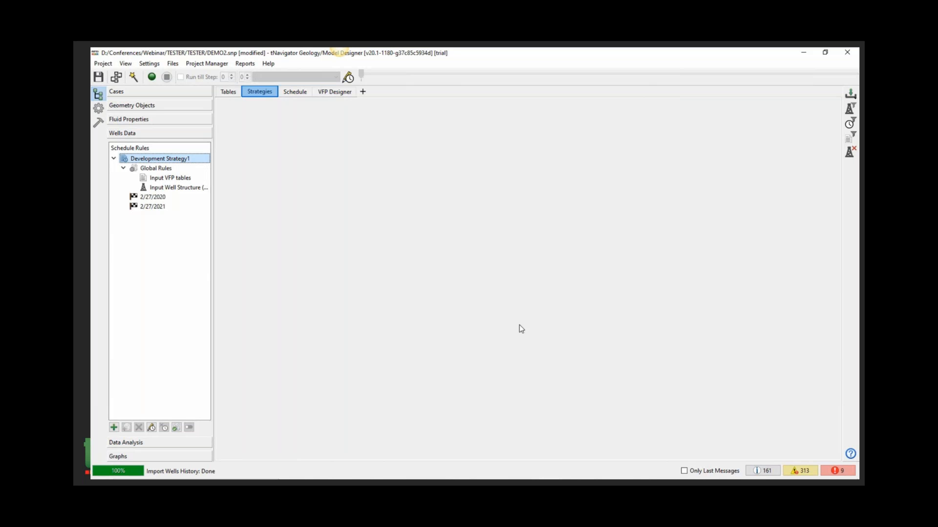
- Add a Create Historical Well Controls by Table rule at the 2/27/2020 step, searching rules for Historical
click(162, 198)
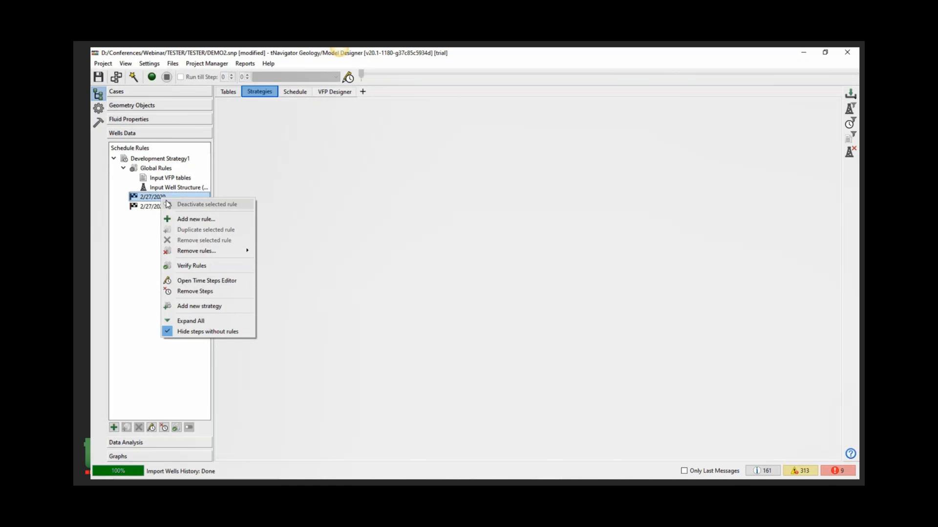
click(196, 220)
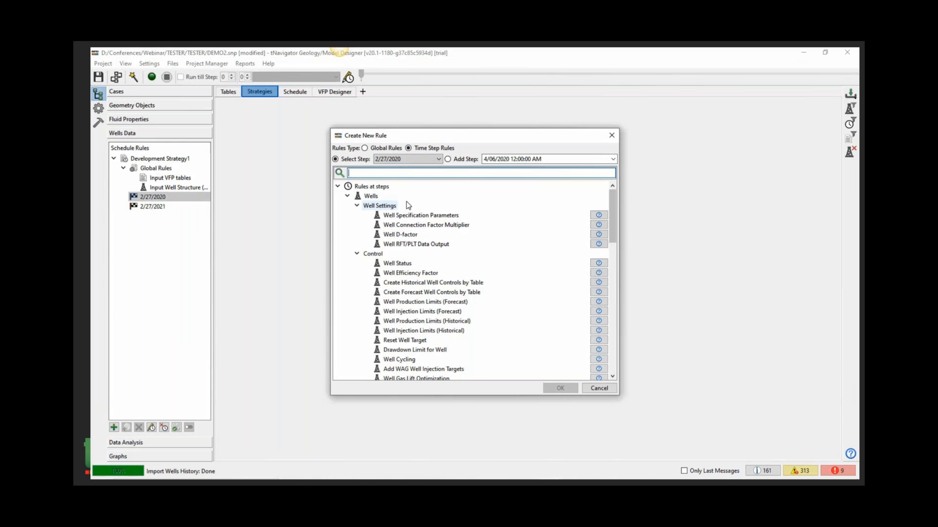
text(historical)
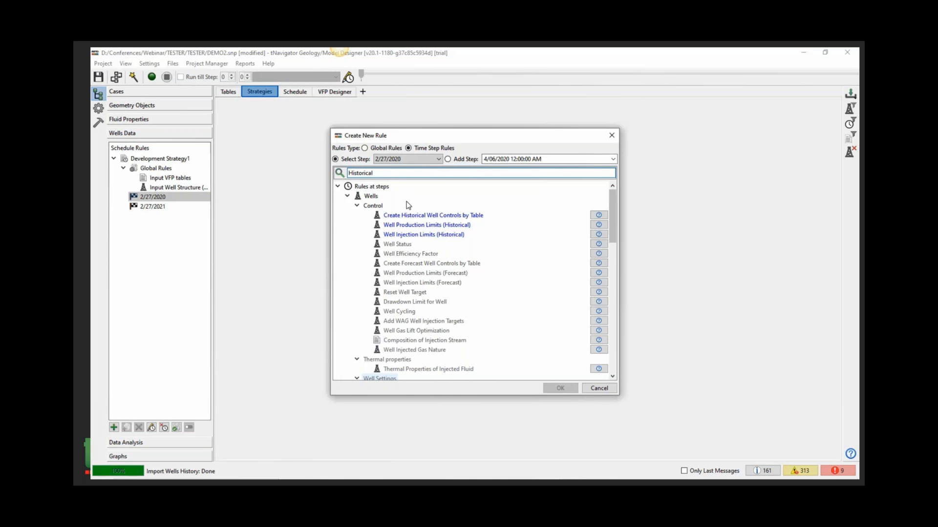
click(449, 217)
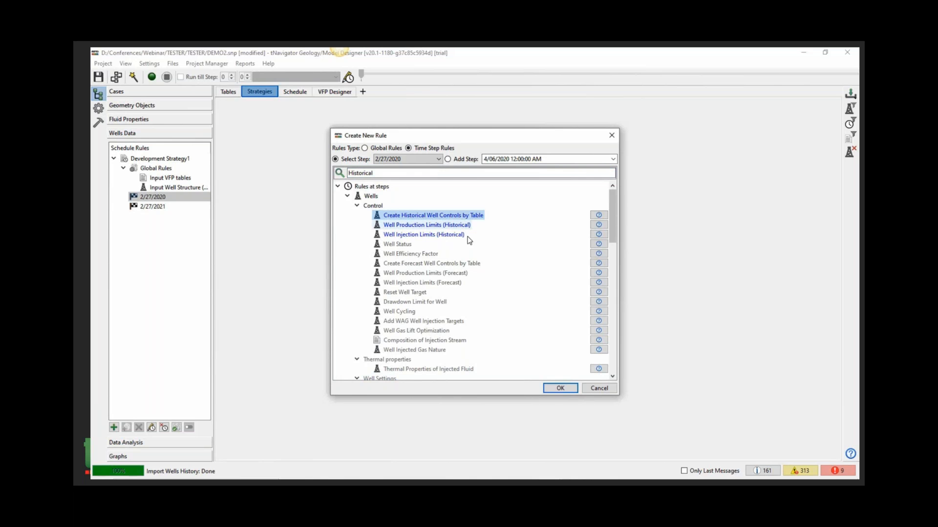
click(560, 388)
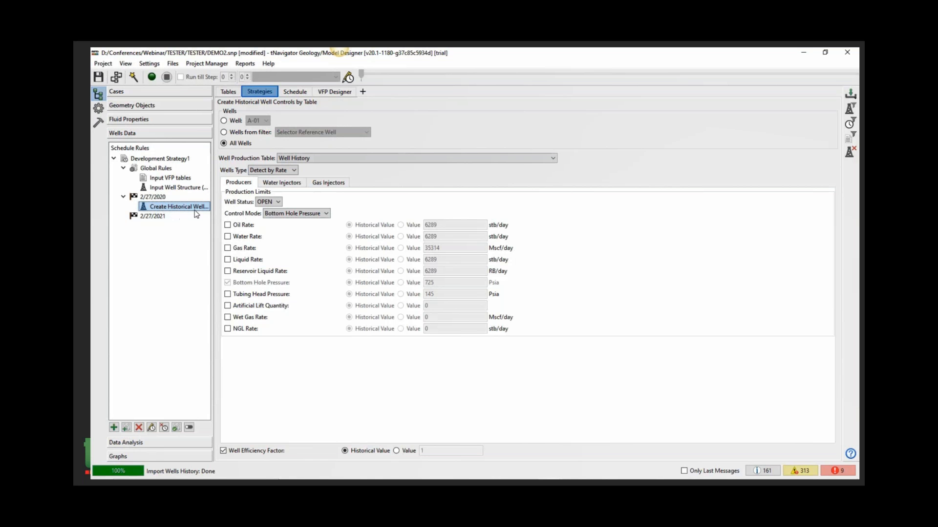
- Apply the rule to all wells and set its well production table to WellProductionTable1
click(239, 142)
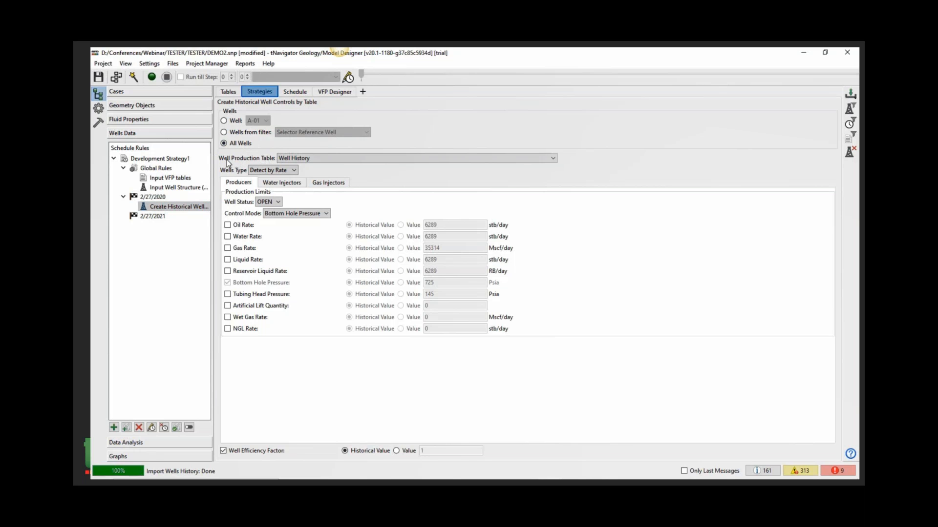
click(348, 159)
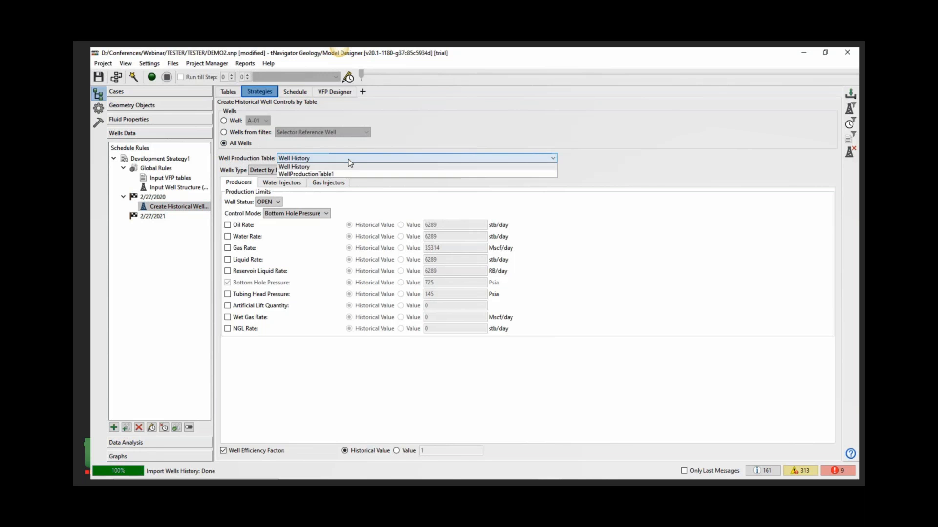
click(342, 174)
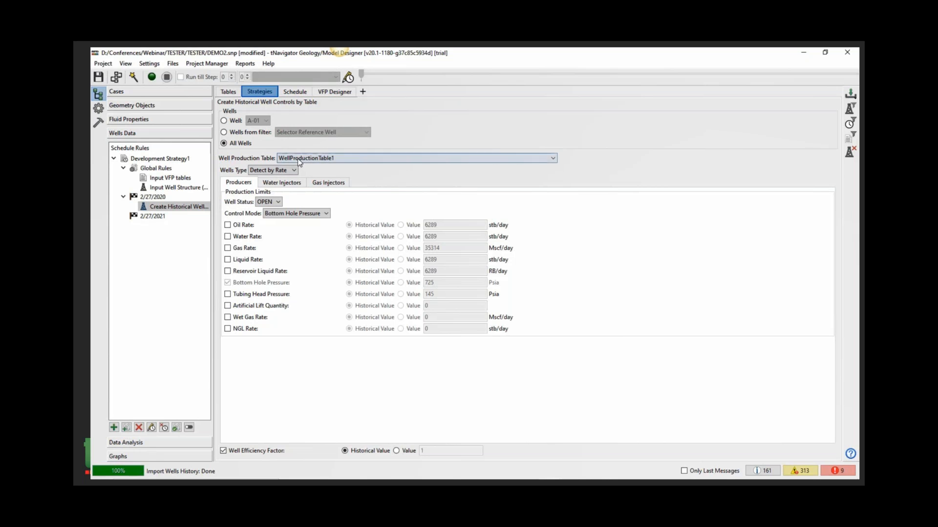
click(381, 158)
click(386, 177)
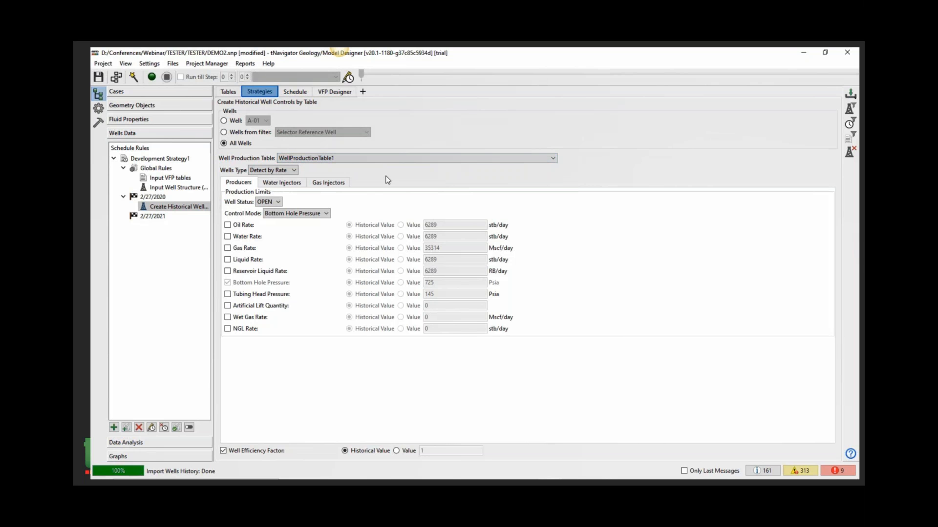
- Keep Detect by Rate as the wells type and inspect the Water Injectors, Gas Injectors and Producers settings
click(264, 172)
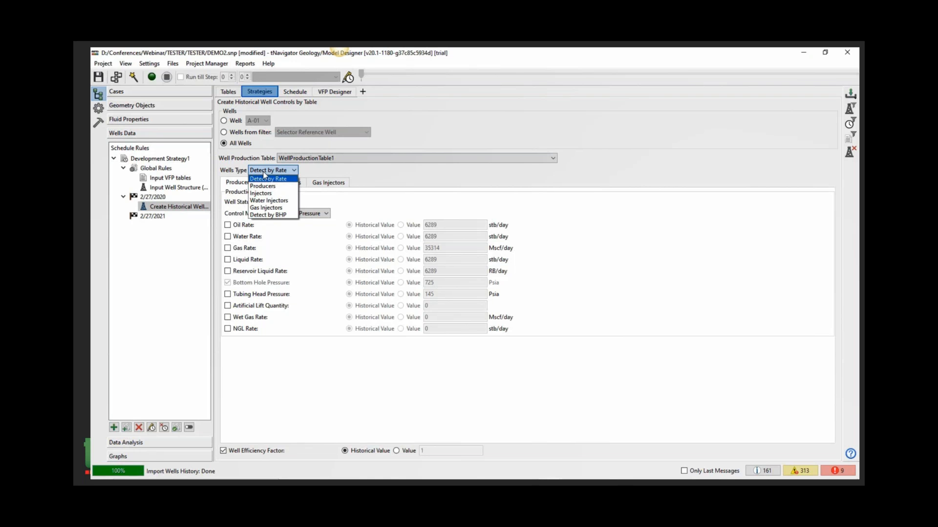
click(264, 180)
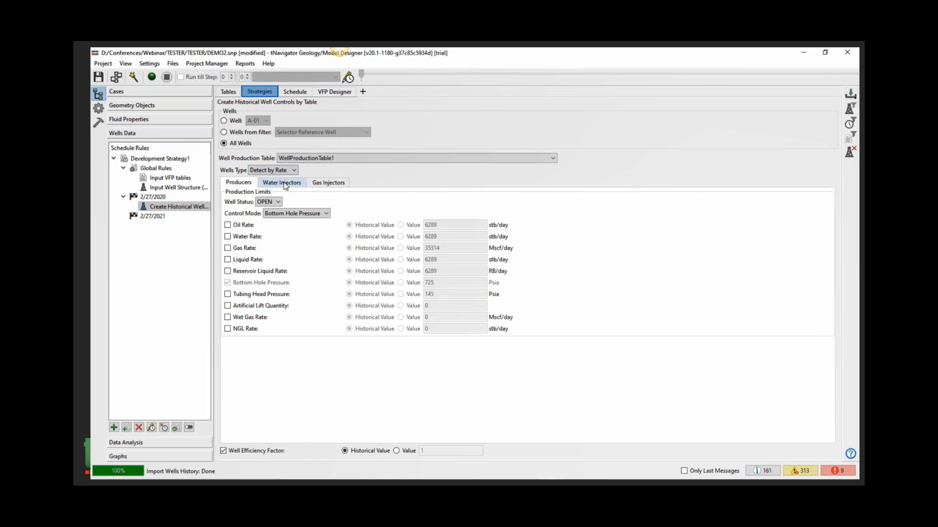
click(285, 184)
click(329, 182)
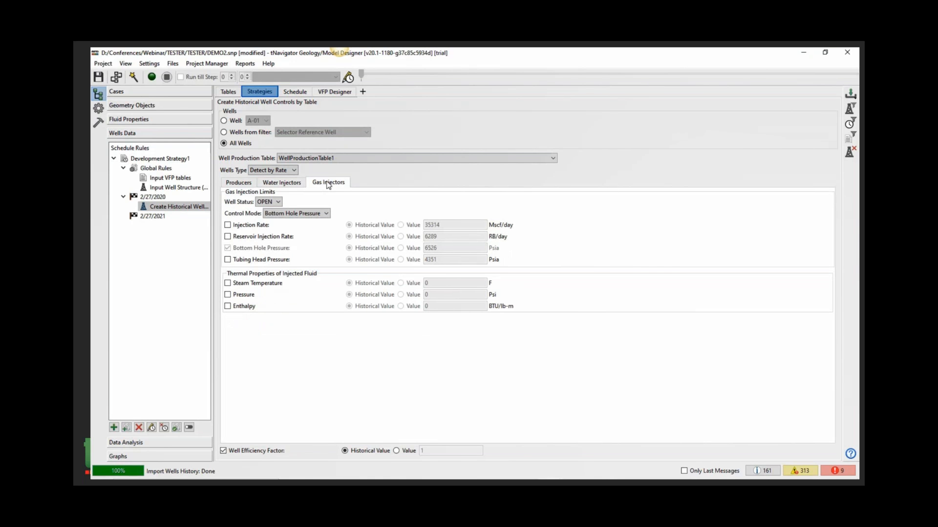
click(238, 183)
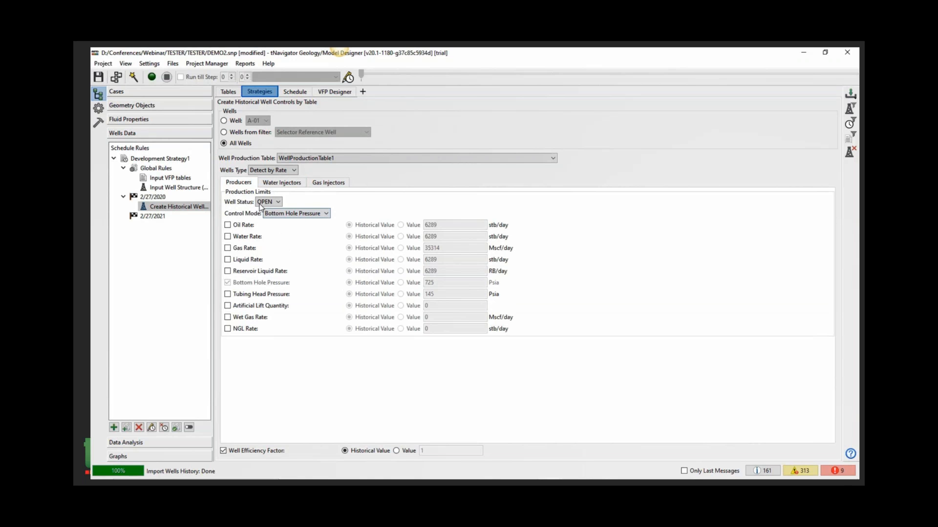
- Set the producers' control mode to Liquid Rate and enable the Bottom Hole Pressure limit
click(319, 215)
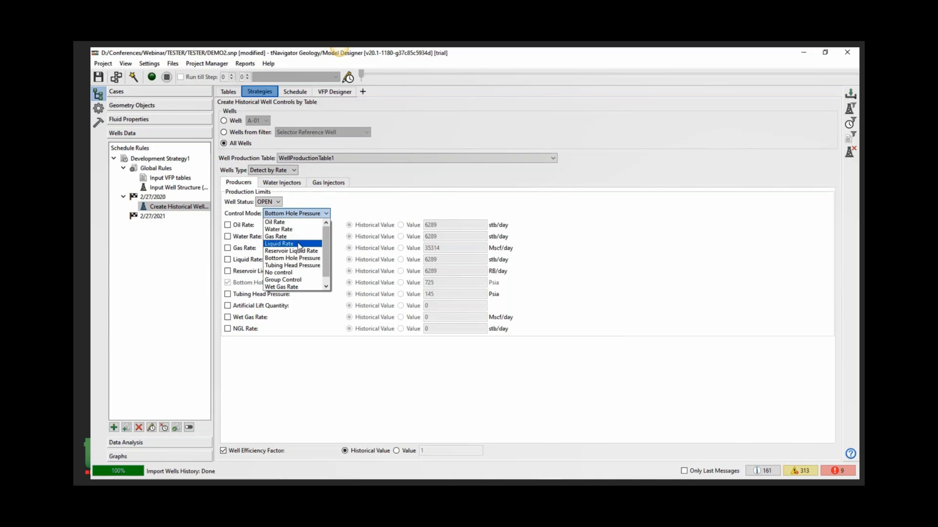
click(281, 243)
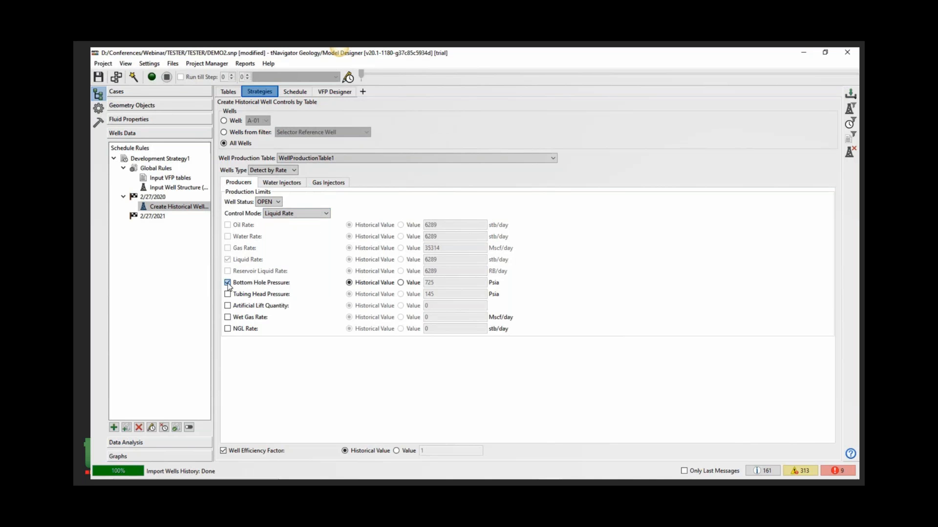
click(228, 284)
- Insert Development Strategy1 (2/27/2020 to 2/27/2021) into the dynamic model case's schedule
click(129, 91)
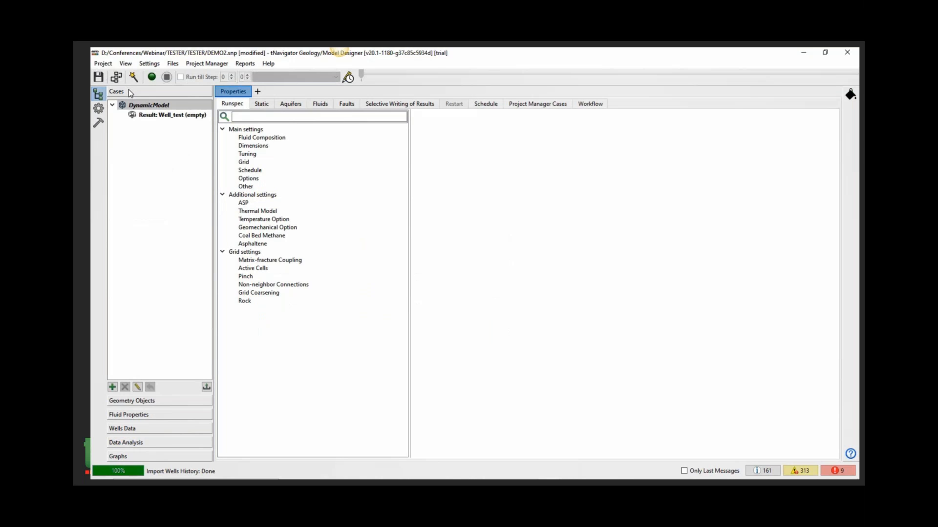
click(482, 108)
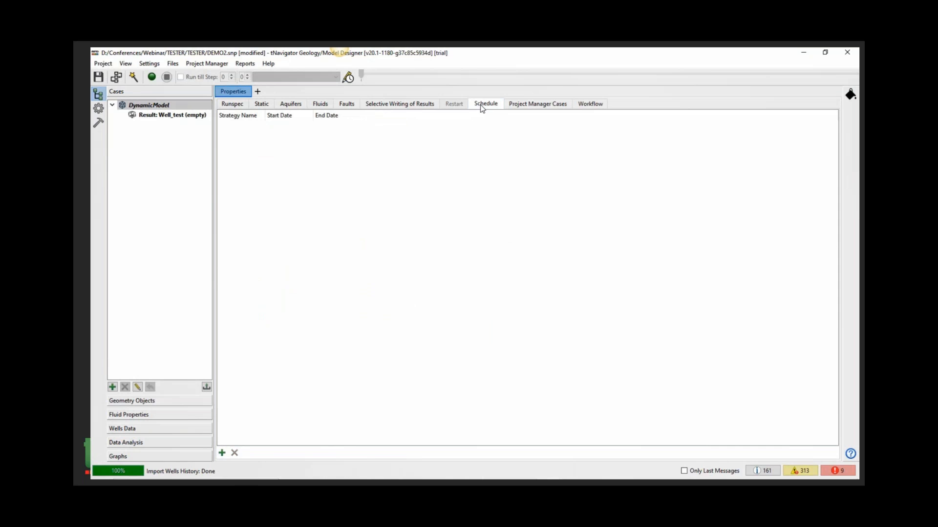
click(221, 453)
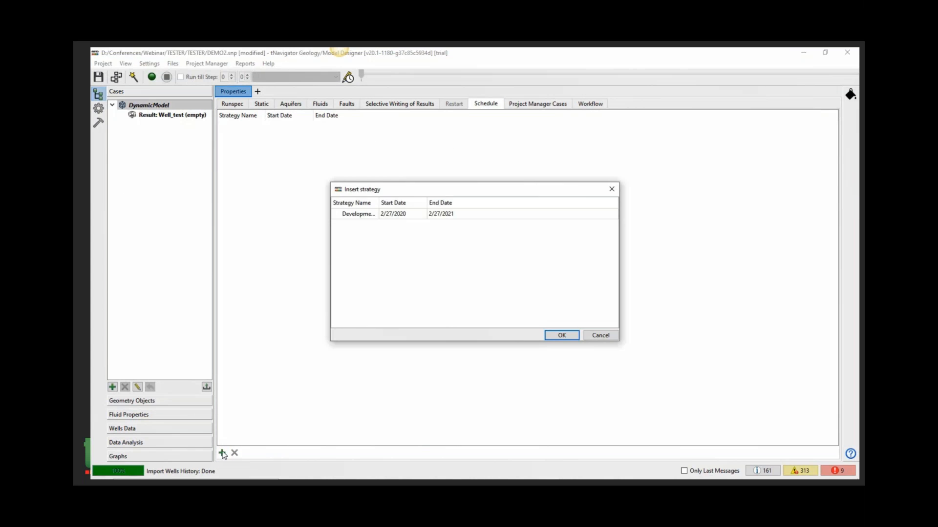
click(355, 216)
drag(379, 202, 433, 201)
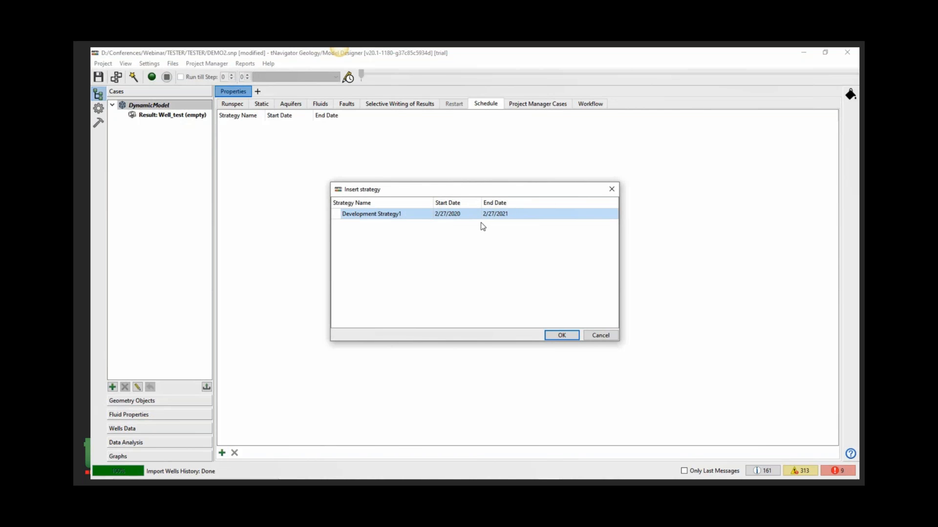
click(560, 334)
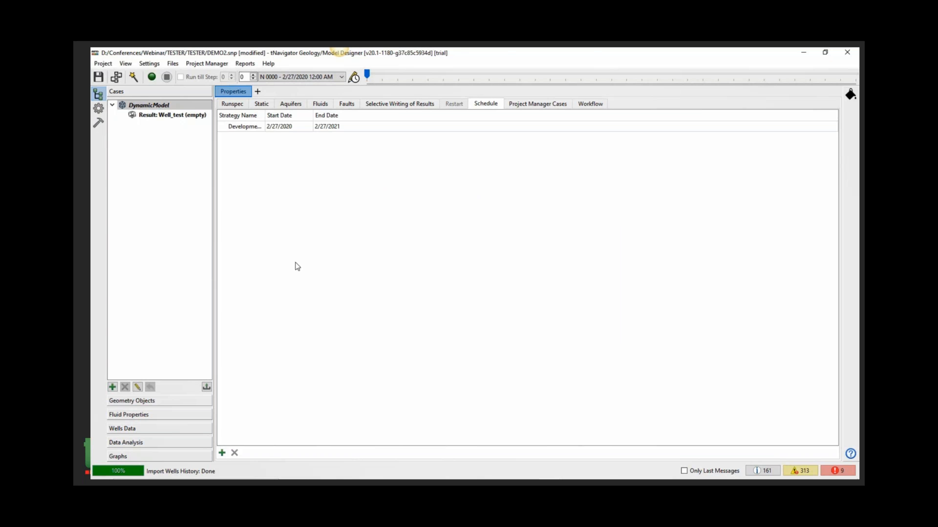
- Run the dynamic model simulation through the full schedule
click(151, 77)
click(480, 277)
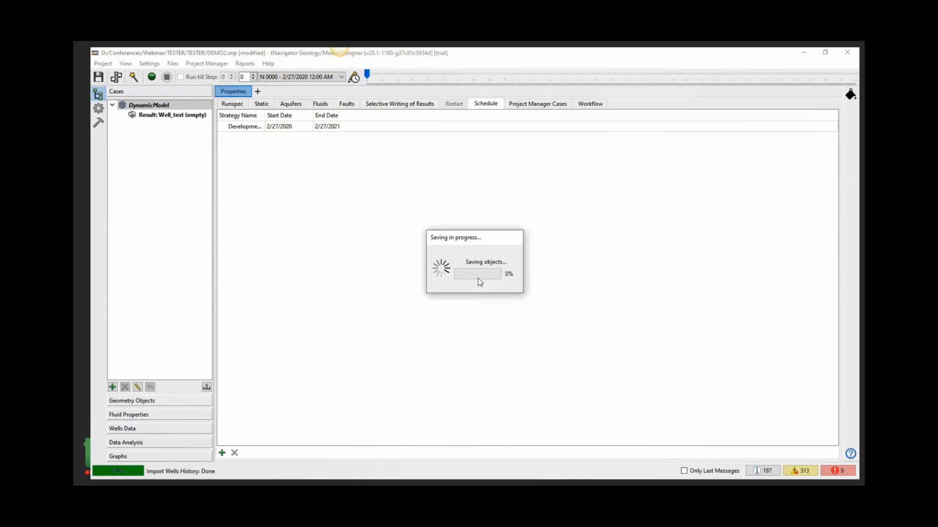
click(421, 268)
click(475, 288)
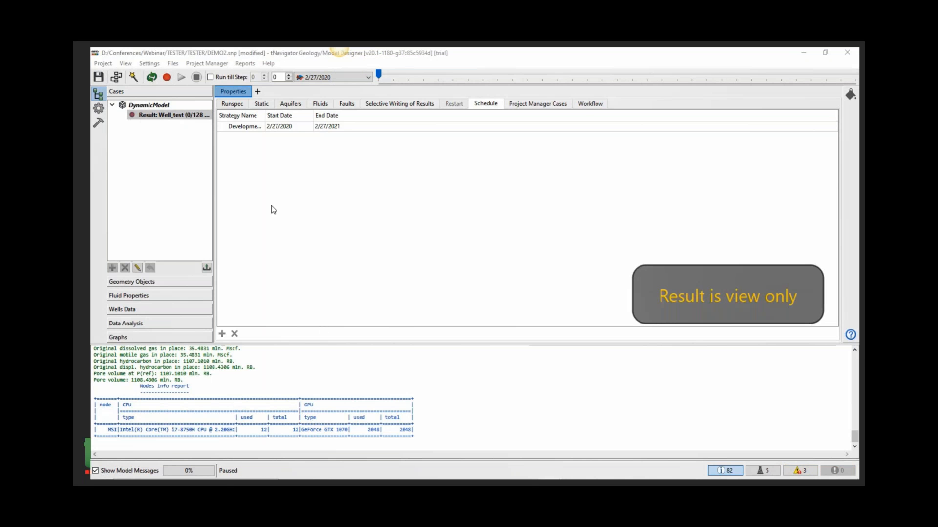
click(167, 77)
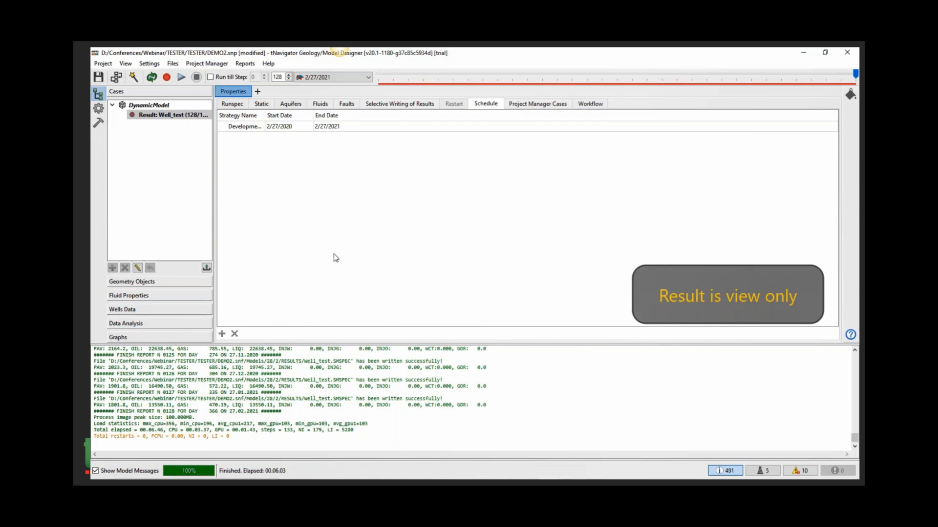
click(519, 128)
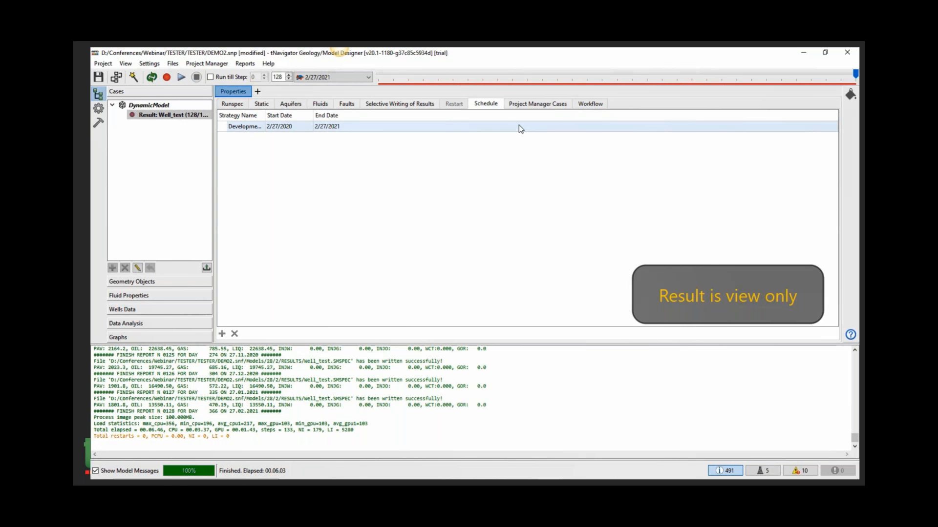
- Plot well A-52's Bottom Hole Pressure and Bottom Hole Pressure (H) curves and zoom in to compare them
click(161, 338)
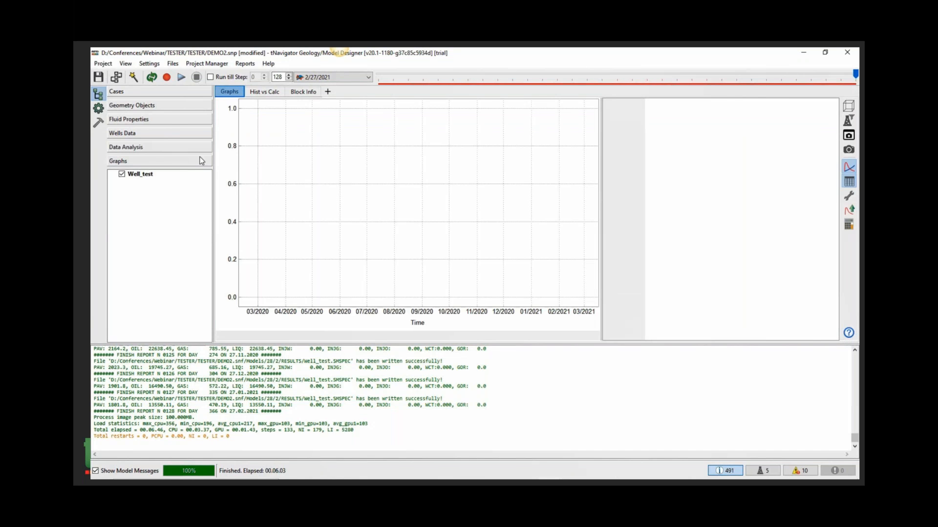
click(98, 108)
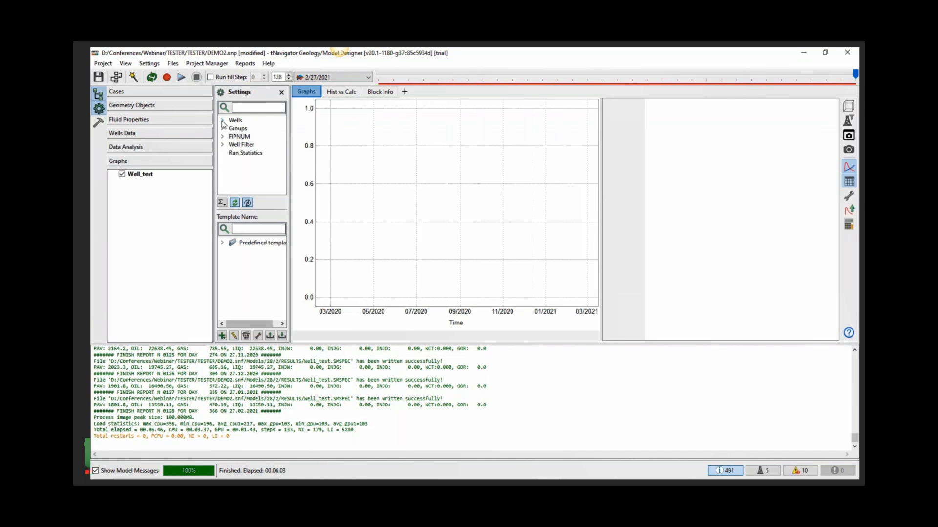
click(222, 121)
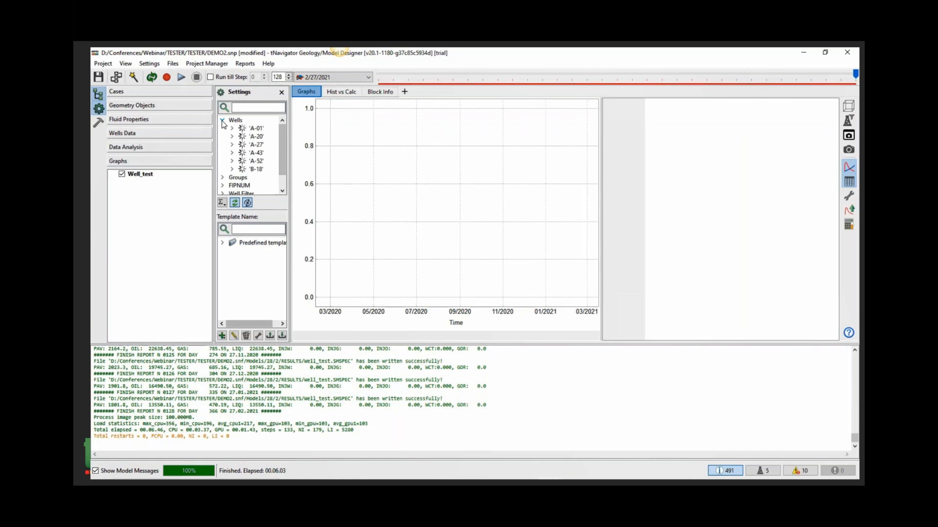
click(256, 163)
click(234, 336)
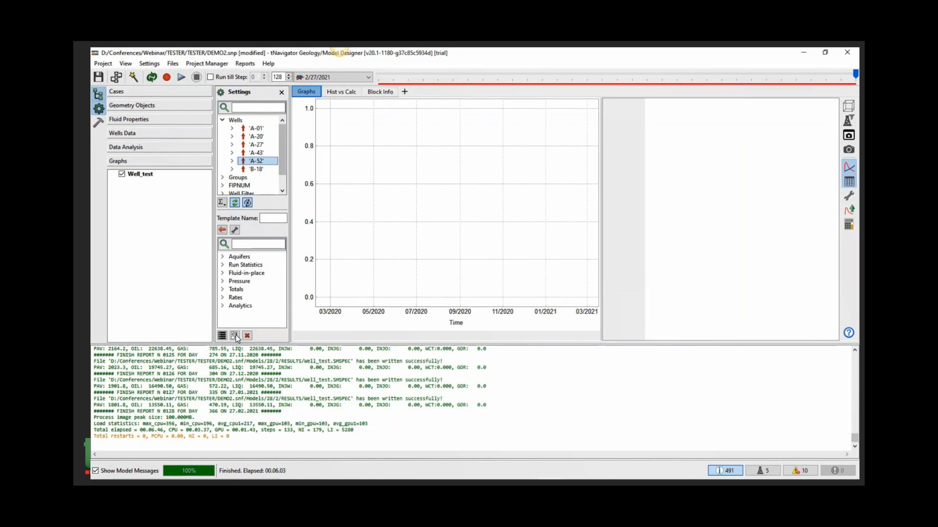
click(222, 281)
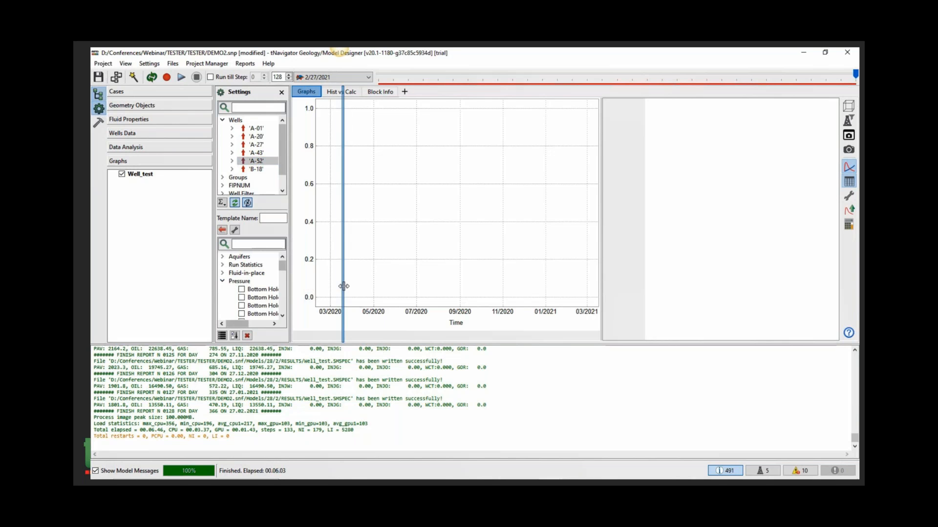
drag(291, 291, 337, 291)
click(242, 289)
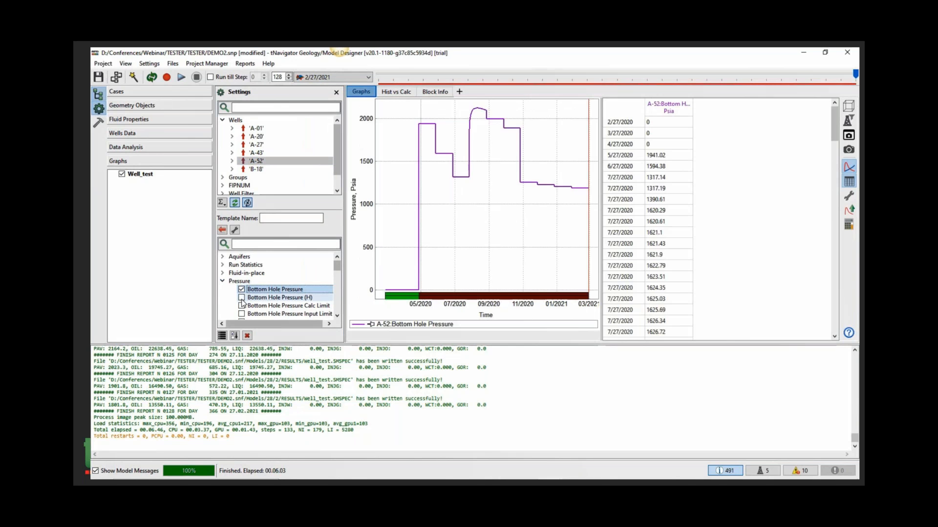
click(241, 297)
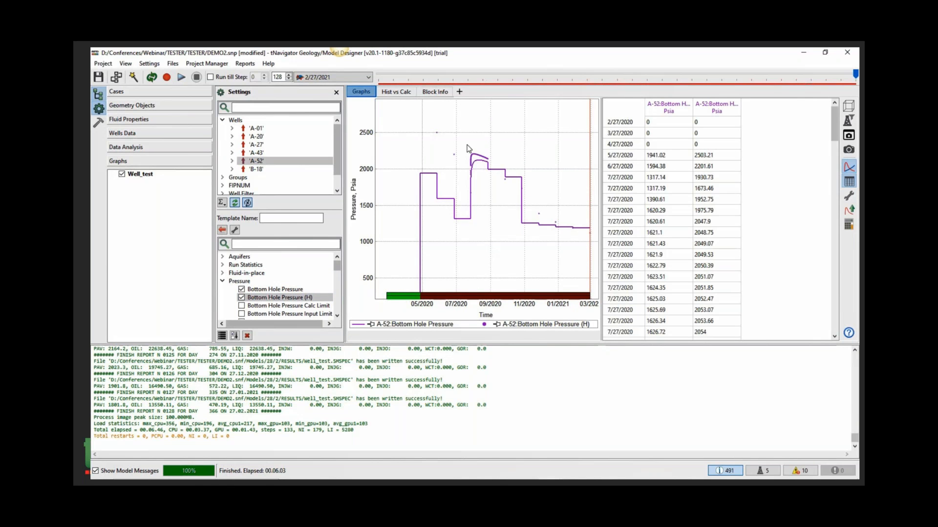
drag(483, 176, 501, 201)
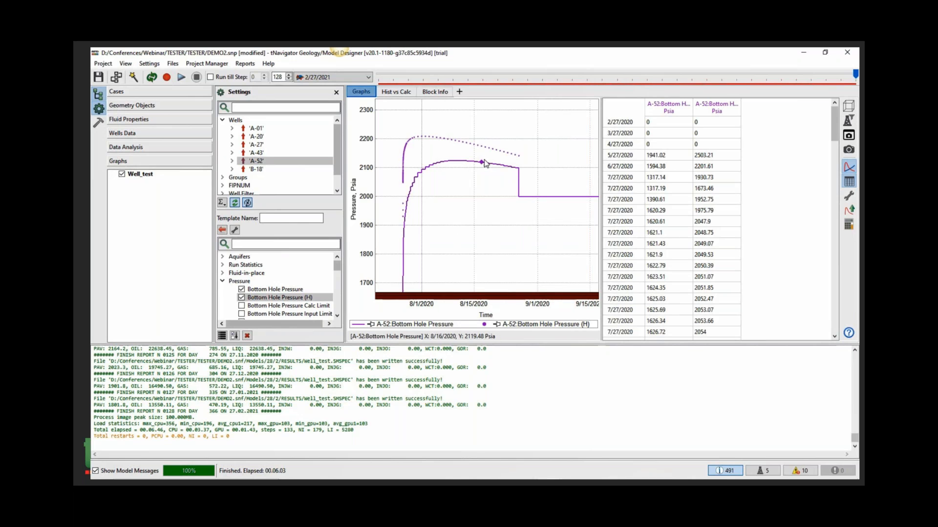
double_click(483, 208)
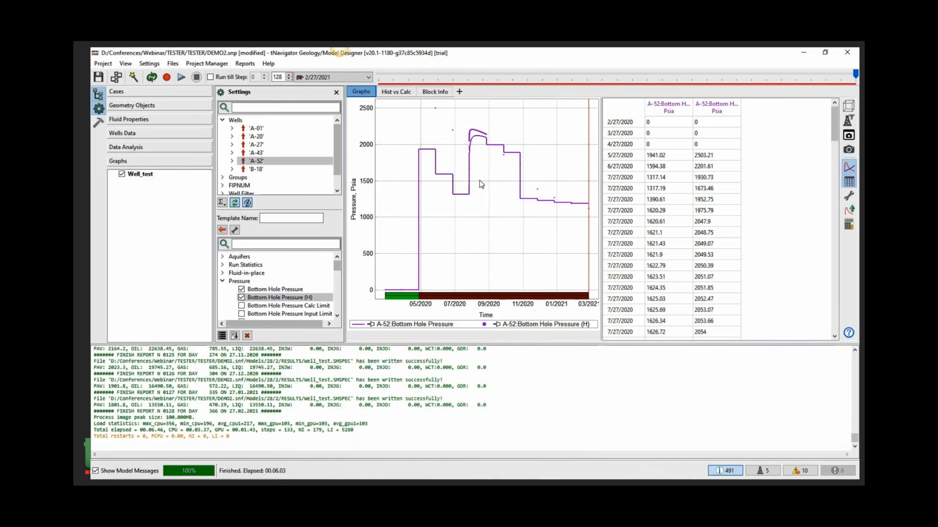
drag(436, 153, 437, 174)
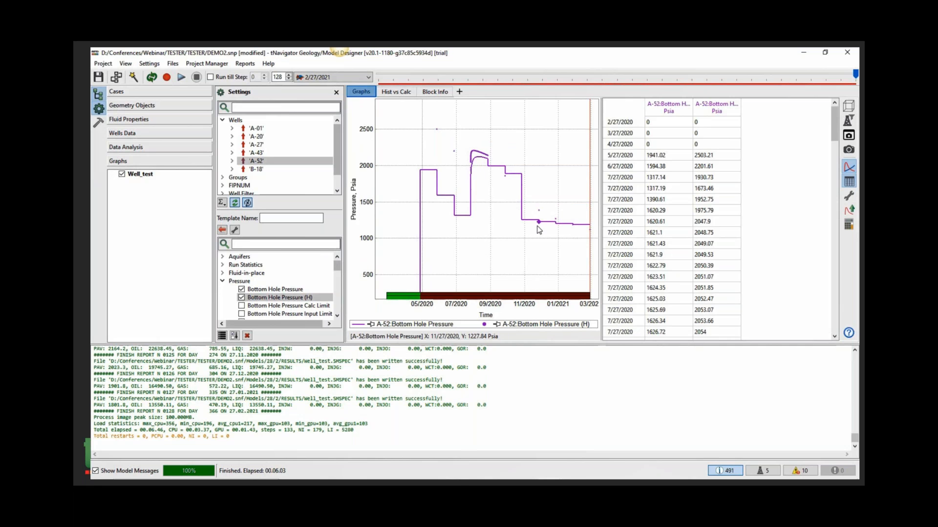
- Show the PERM log for well A-52 in the well section and view its object statistics filtered to A-52
mouse_move(539, 229)
click(176, 109)
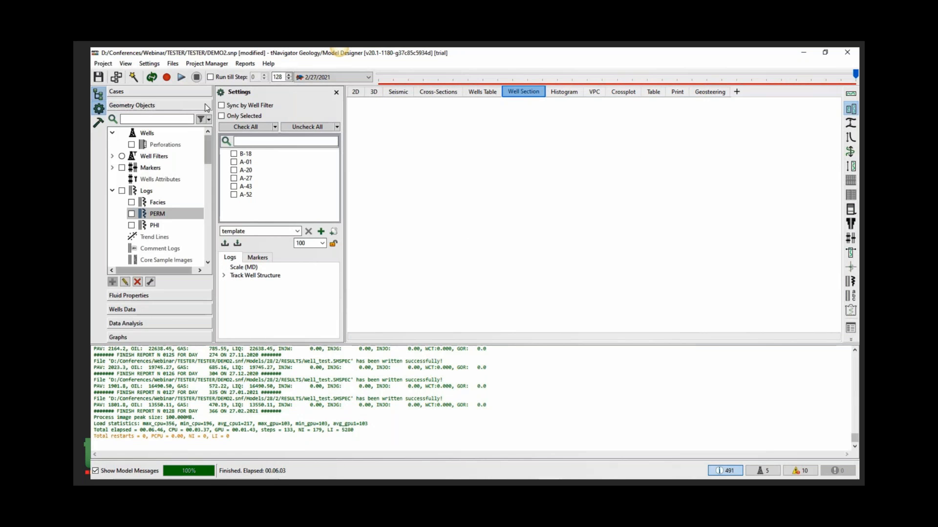
click(233, 194)
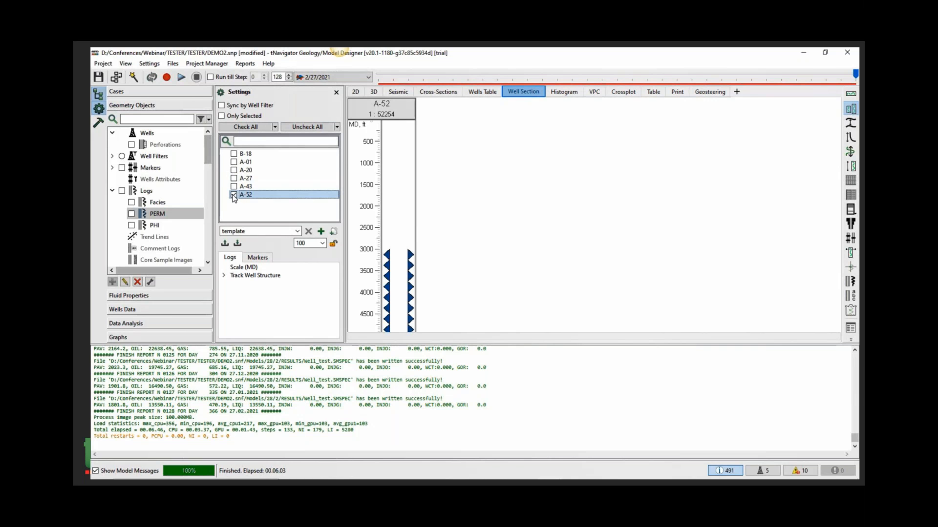
click(130, 215)
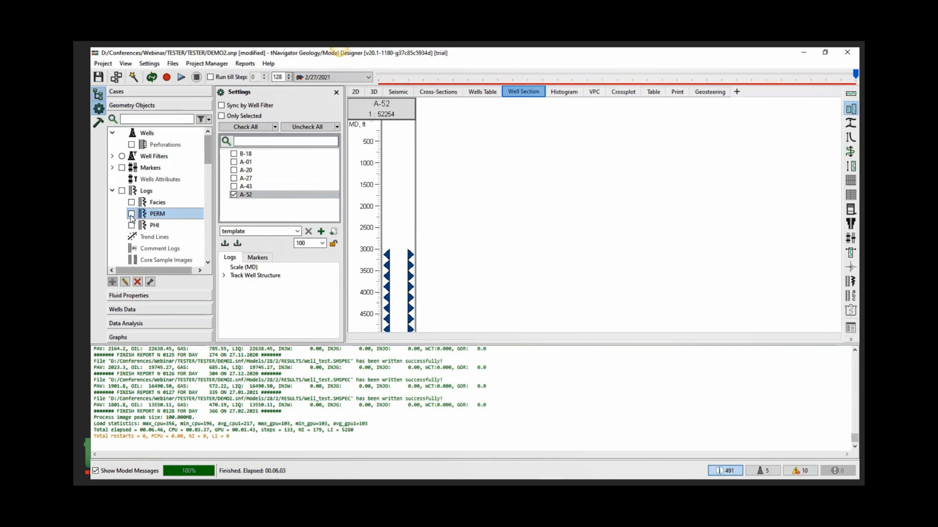
click(130, 216)
right_click(152, 216)
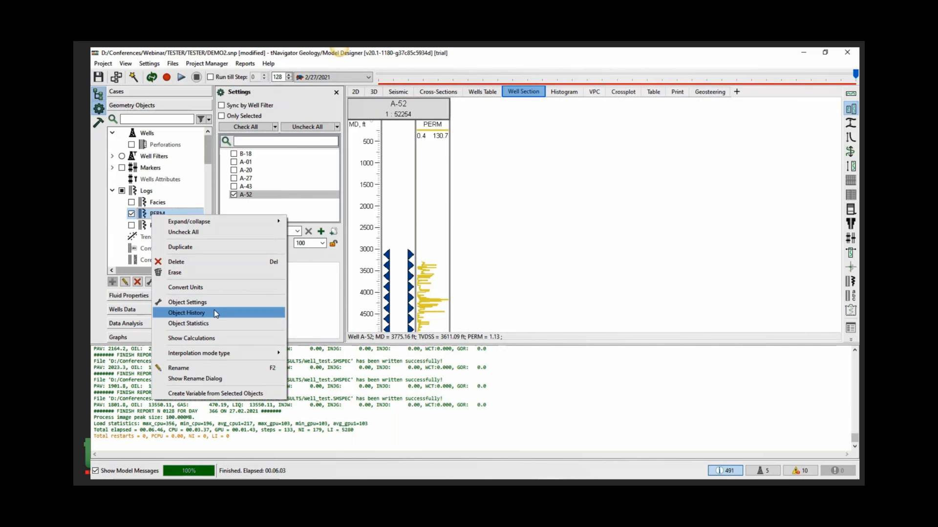
click(228, 324)
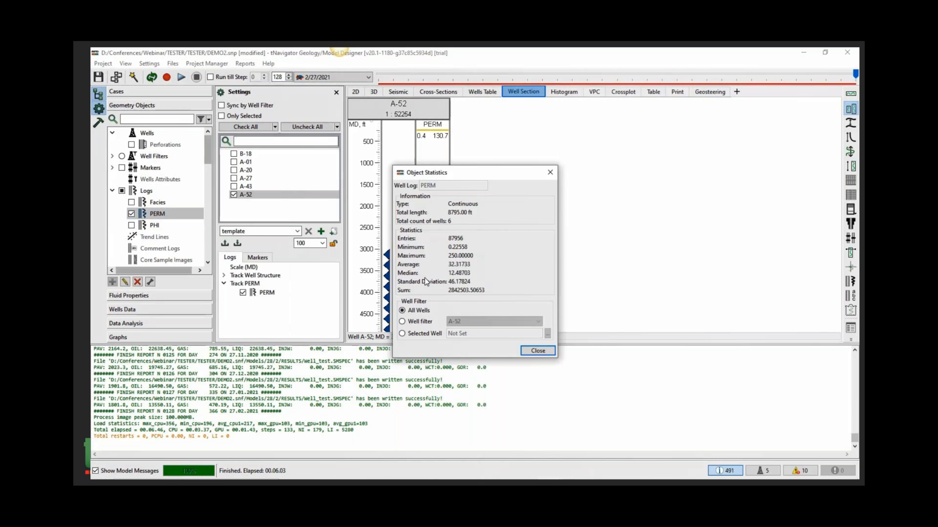
drag(477, 173, 549, 126)
click(472, 274)
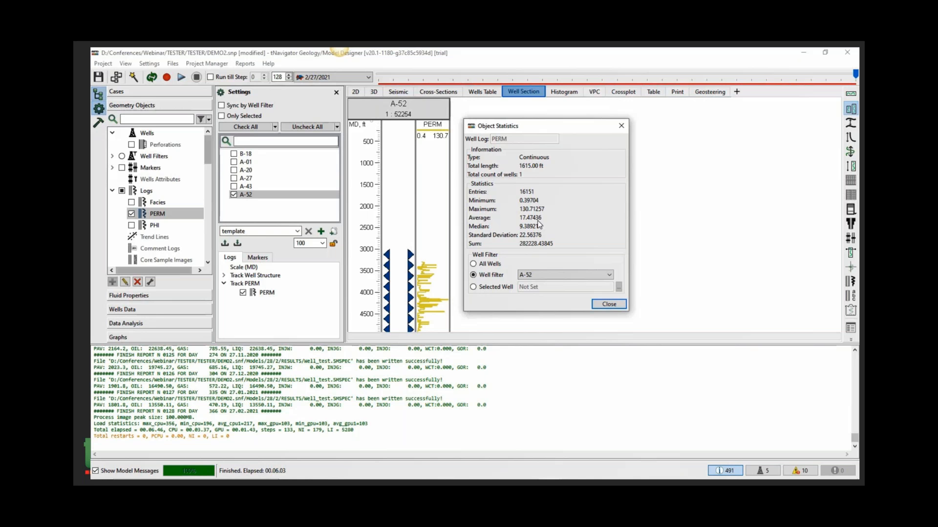
click(609, 304)
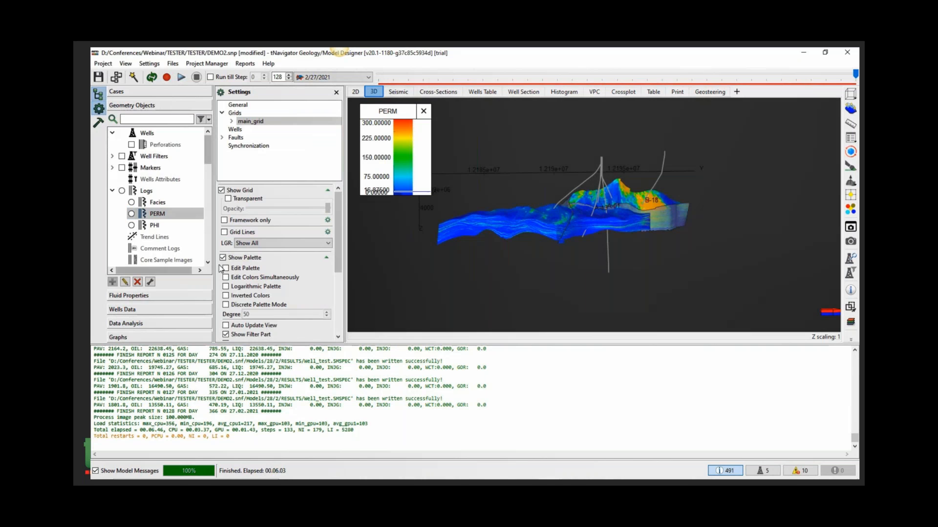
- Create a new grid property named PERM_OPTIMIZED under main_grid's Properties
scroll(161, 220, down, 6)
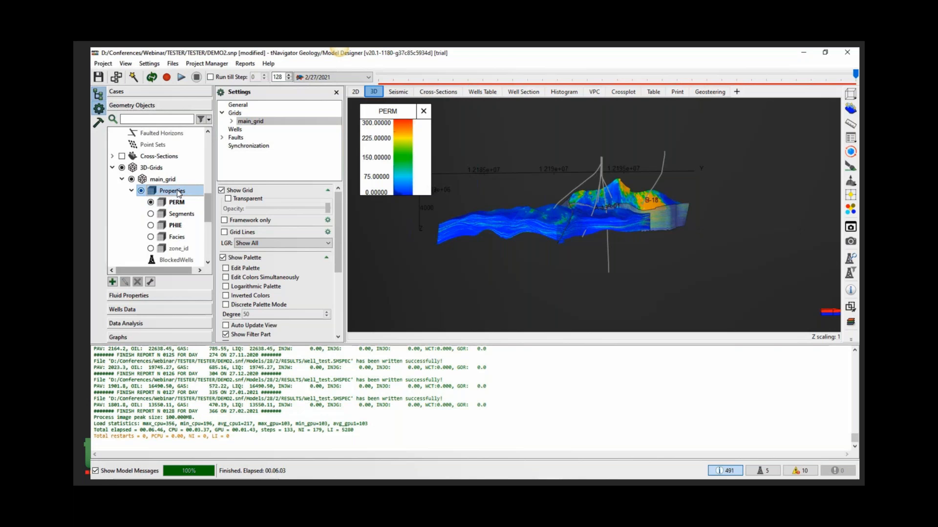
right_click(178, 192)
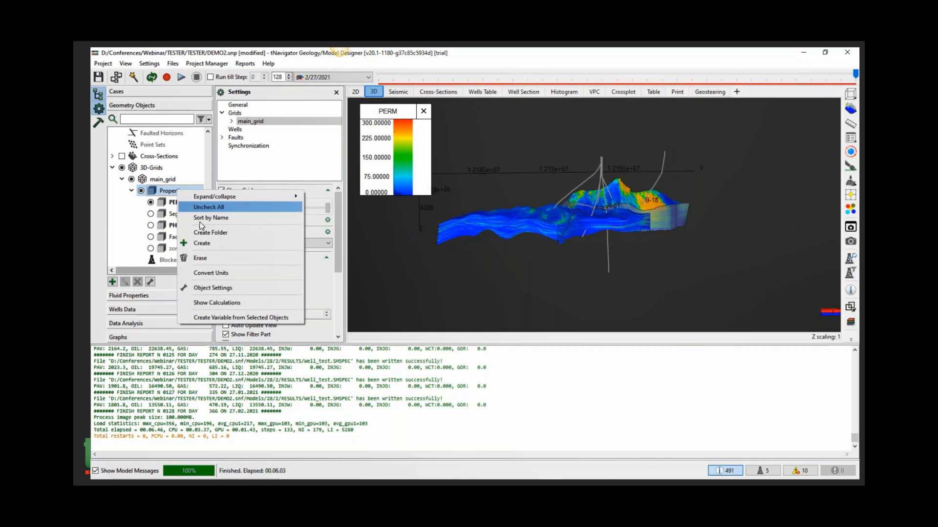
click(210, 206)
text(PERM_O)
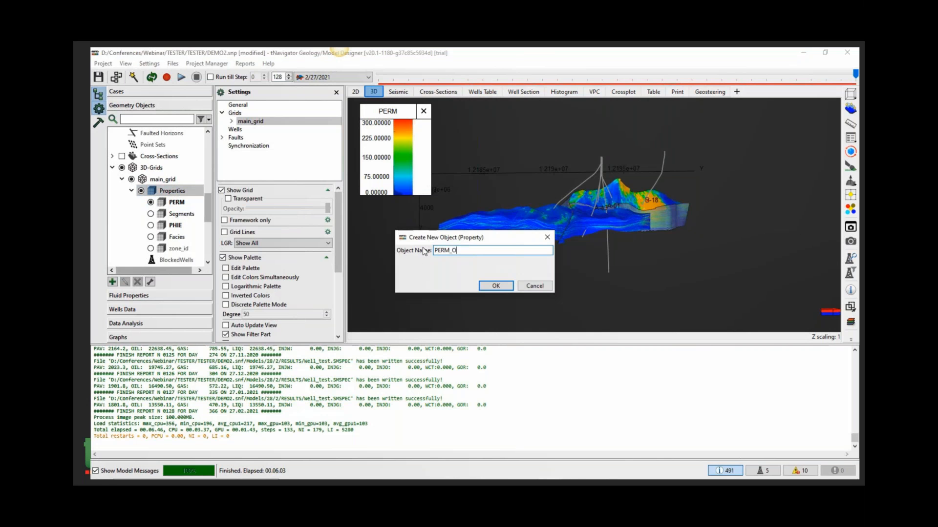
text(PTIM)
key(Return)
- Calculate PERM_OPTIMIZED with the expression "if Facies == 4 then PERM*1 elseif Facies ==3 then PERM*1 elseif Facies== 2 then PERM*1 else PERM*1 endif"
click(178, 262)
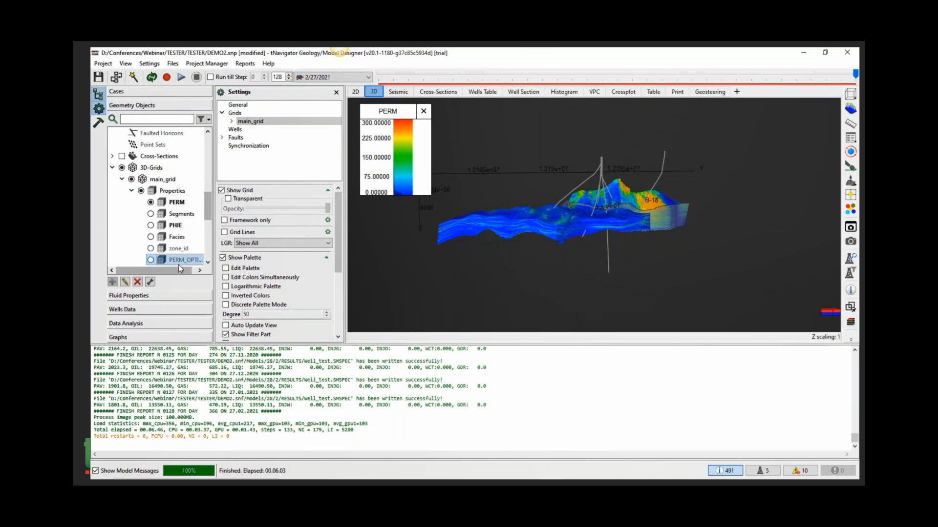
click(102, 121)
text(if)
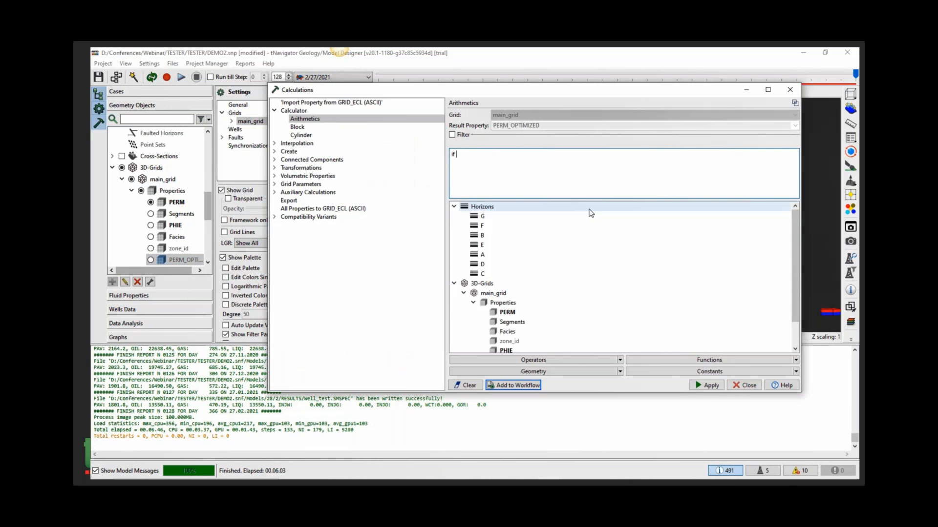
text( Facies == 4 then PERM*1 elseif Facies ==3 then )
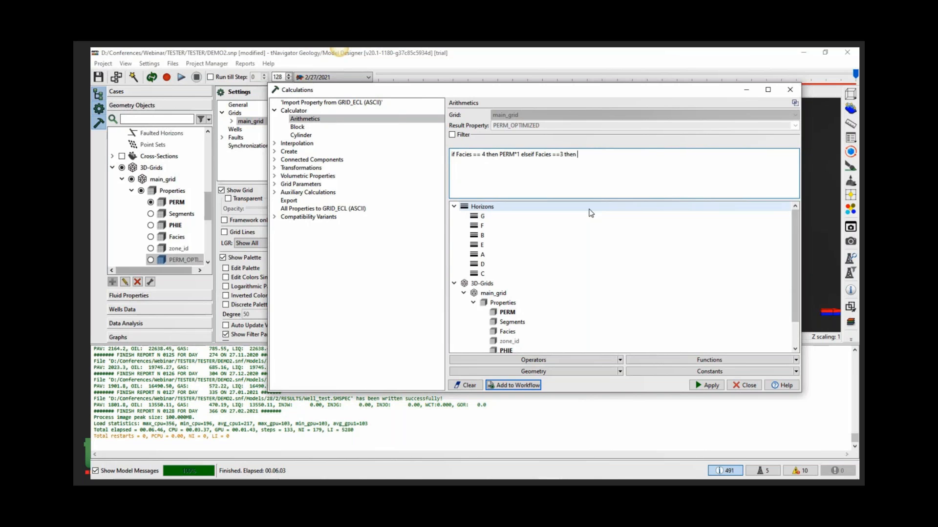
text(PERM*1 elseif Facies== 2 then PERM*1 else PERM)
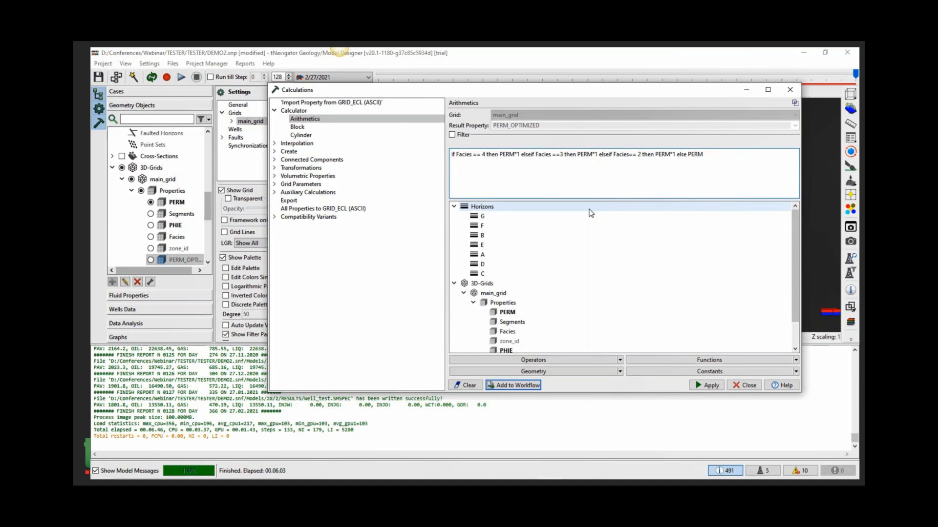
text(*1 endif)
click(705, 385)
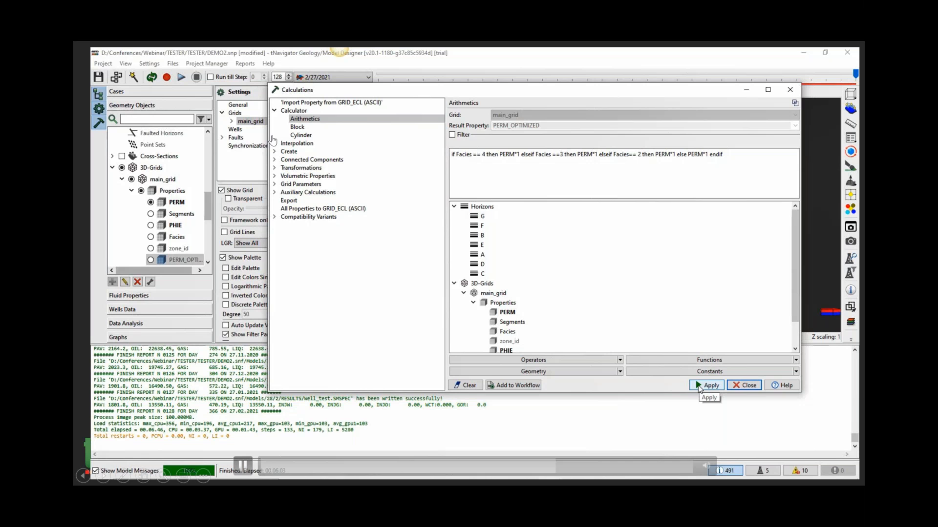
click(729, 388)
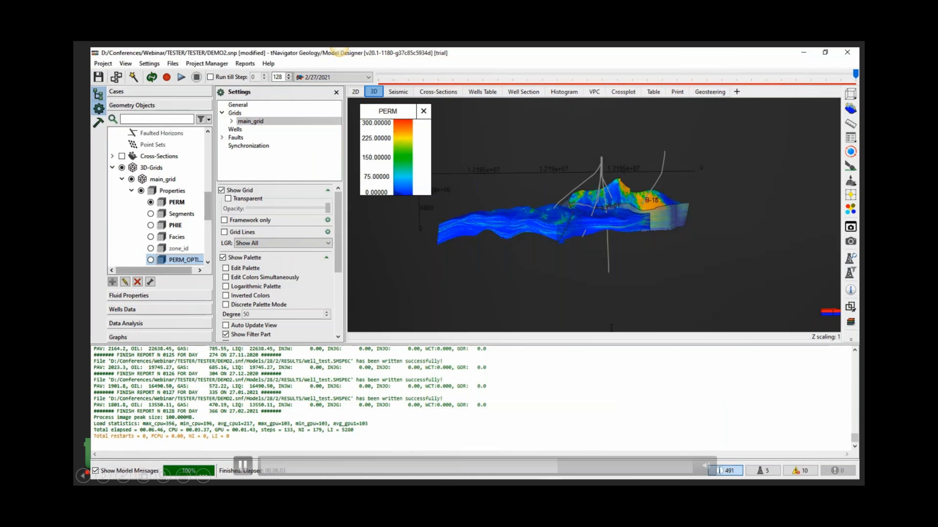
- Display the PERM_OPTIMIZED property on the grid in the 3D view
drag(636, 209, 587, 235)
click(151, 261)
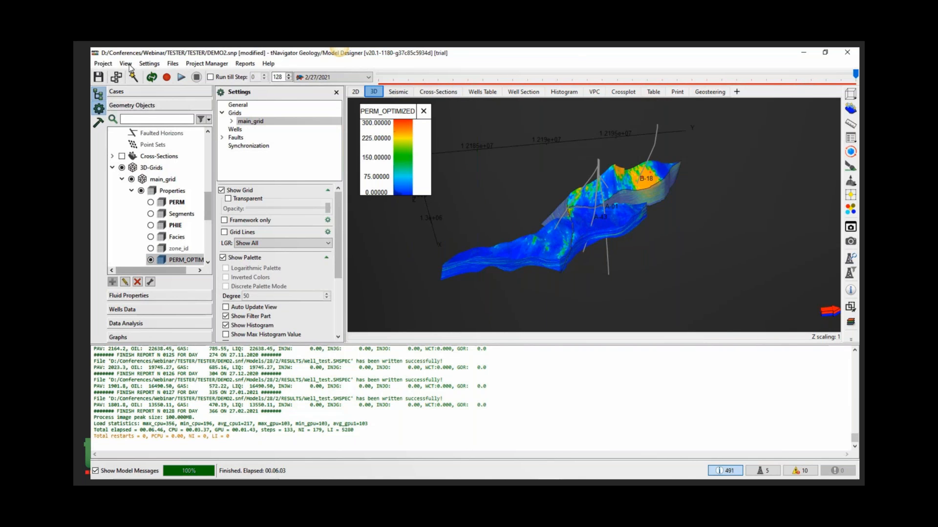
- Add the PERM_OPTIMIZED arithmetic calculation to the current workflow and close the calculator
click(98, 123)
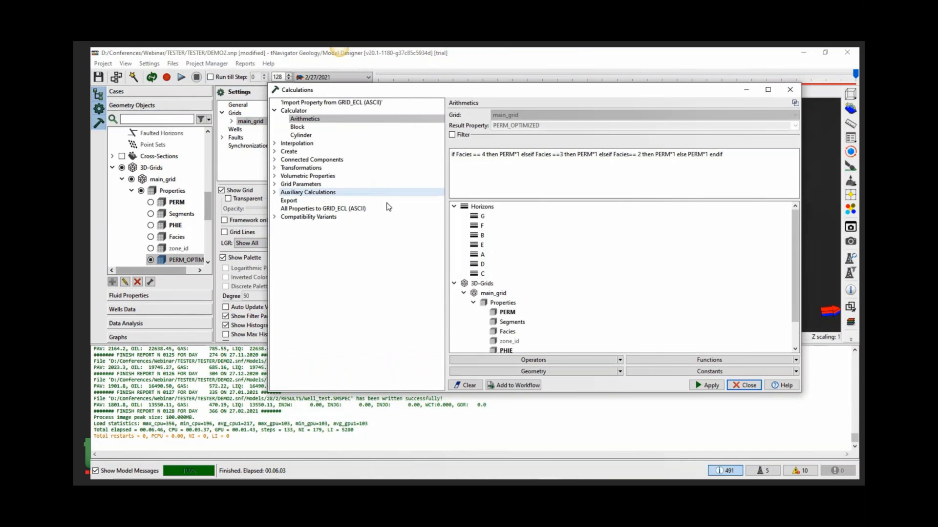
click(516, 386)
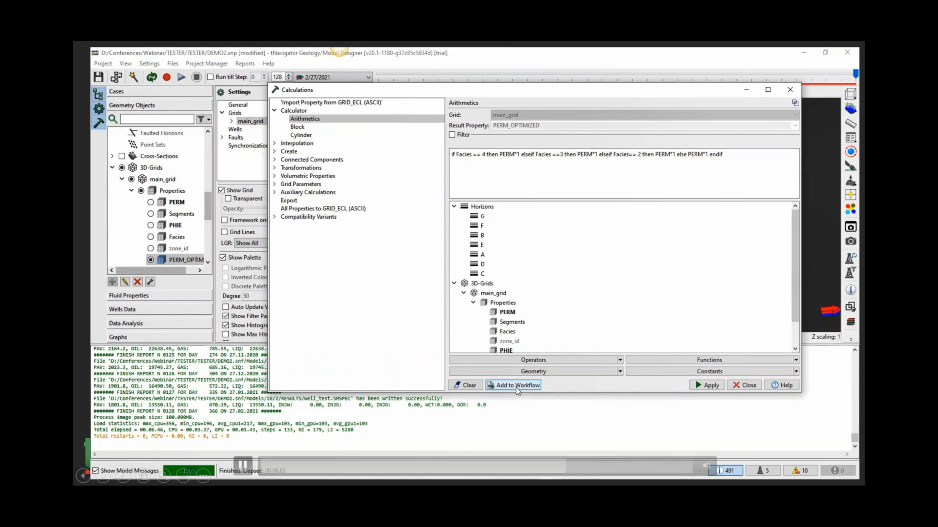
click(753, 386)
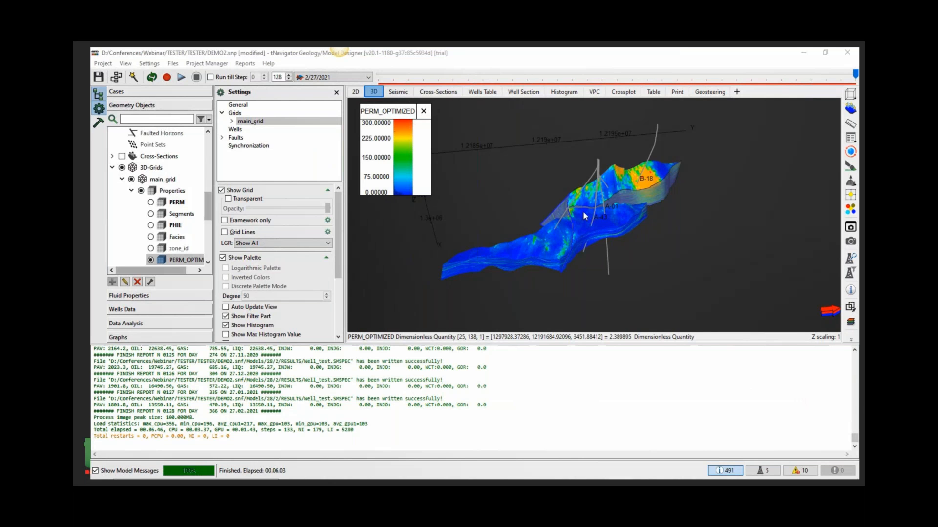
- Open Workflow1 and add four real, uniformly distributed variables VAR_1 to VAR_4 with default values
click(103, 63)
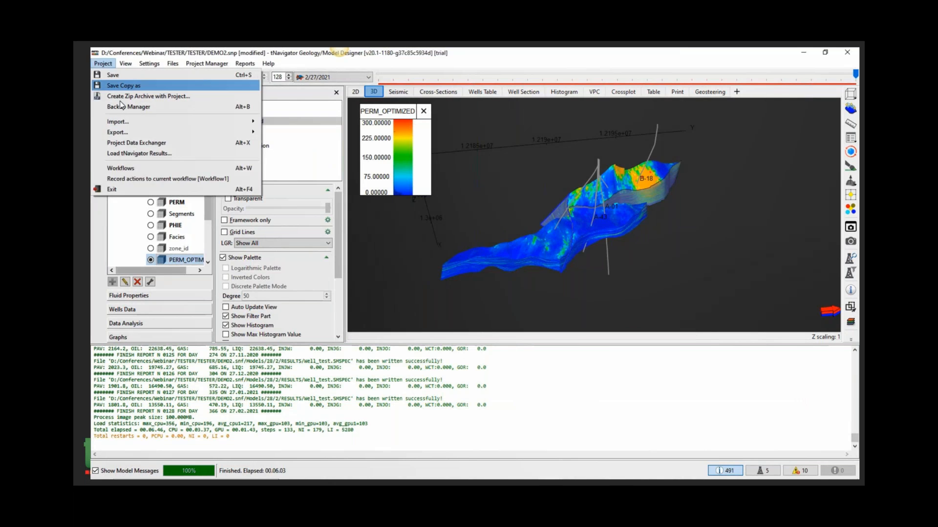
click(165, 168)
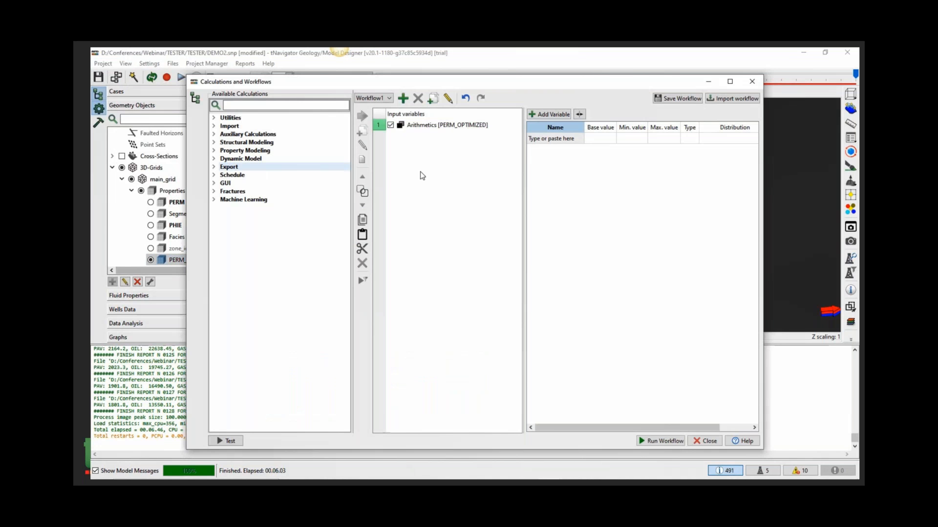
click(446, 128)
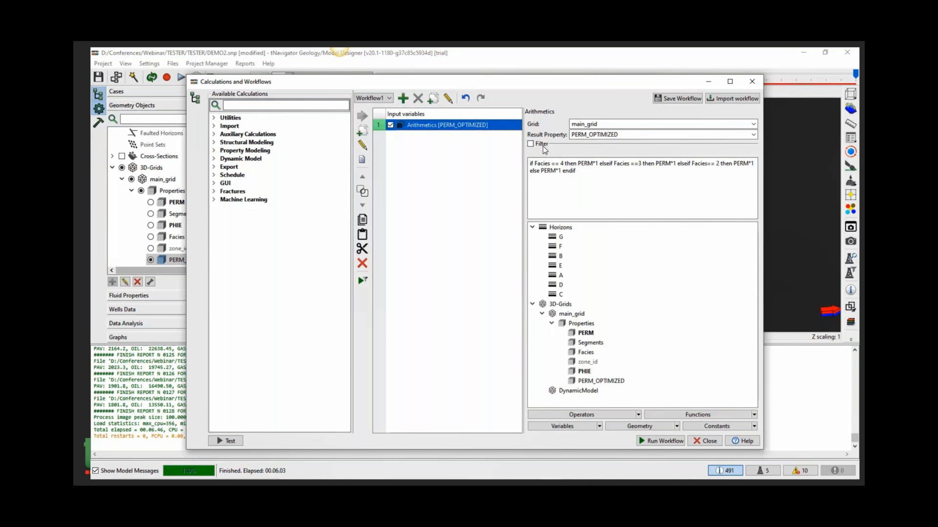
click(435, 116)
click(547, 115)
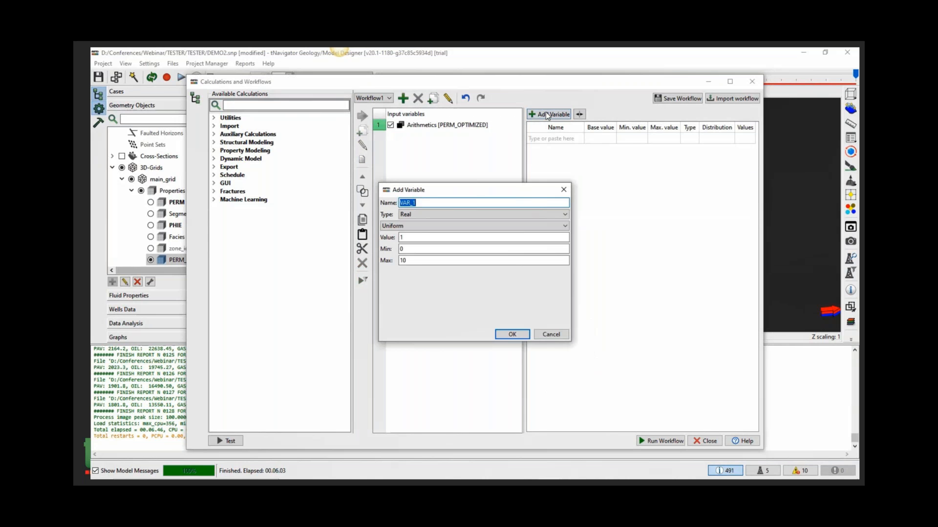
click(511, 334)
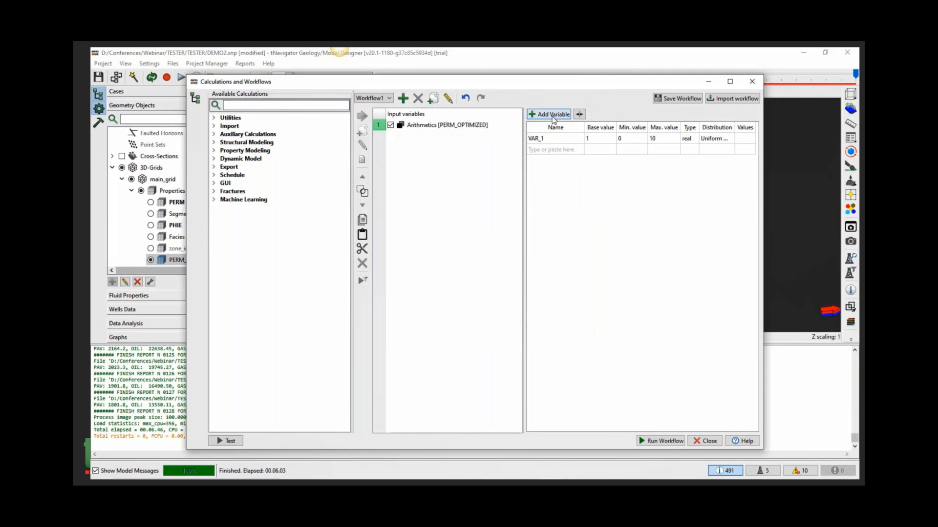
click(549, 114)
click(512, 334)
click(550, 114)
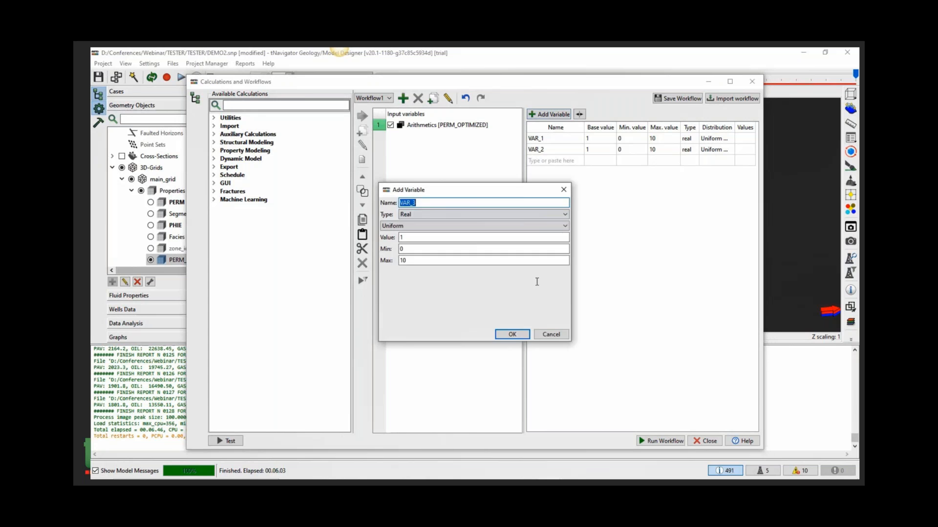
key(Return)
click(550, 114)
key(Return)
- Set the minimum value to 0.5 and maximum value to 5 for all four variables
drag(655, 138, 632, 171)
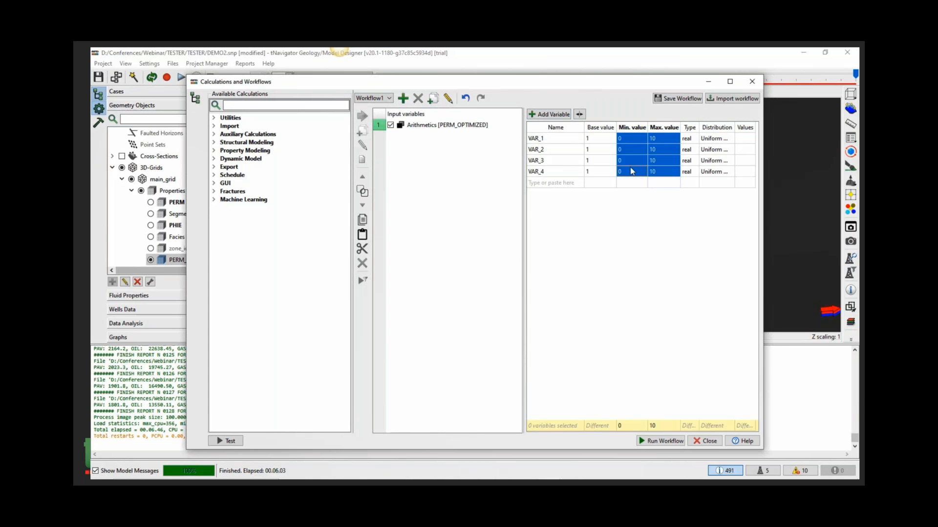
double_click(628, 425)
text(.5)
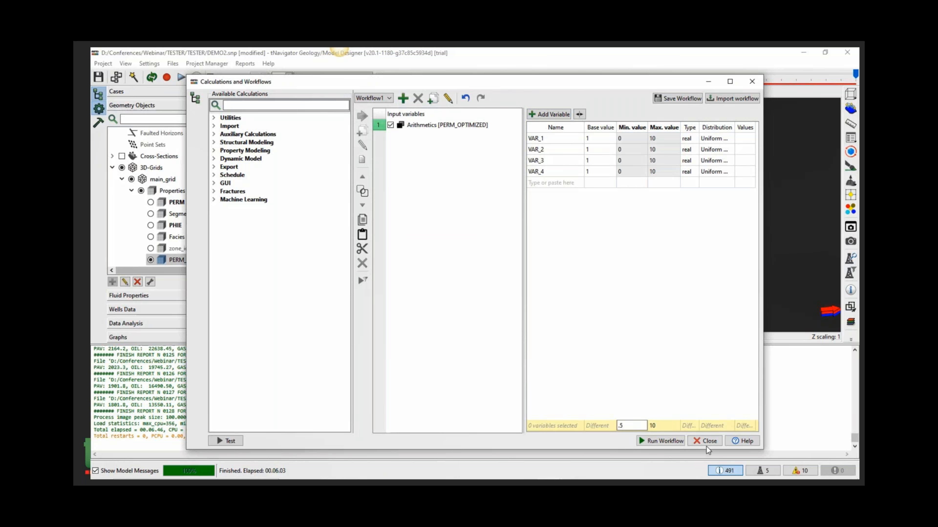
double_click(660, 427)
text(5)
key(Return)
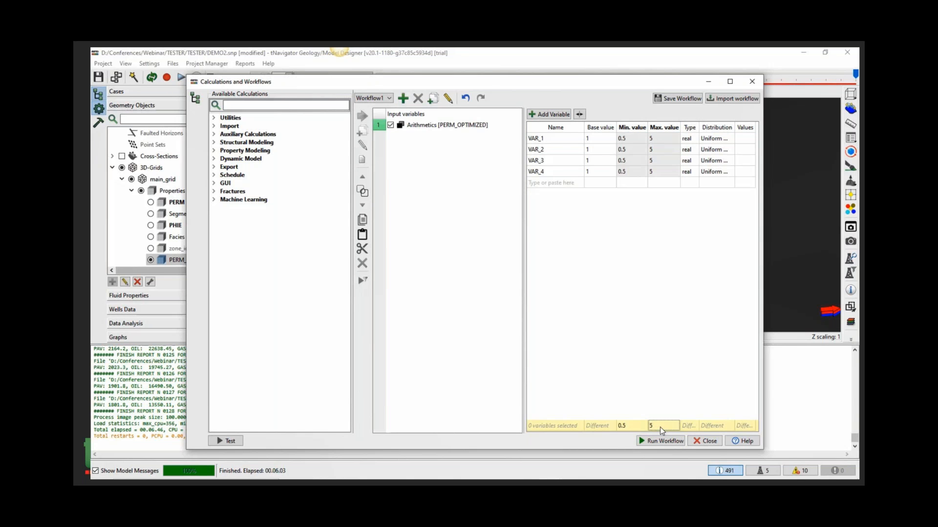
click(650, 302)
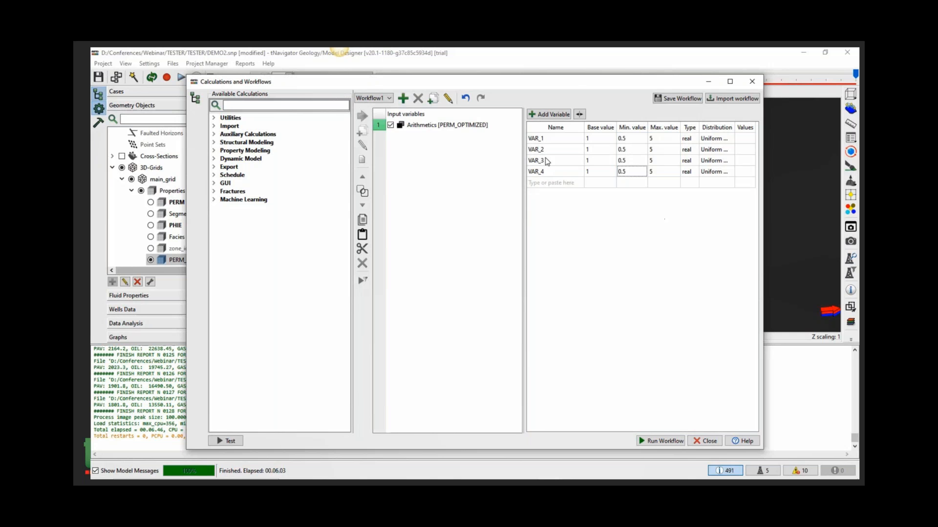
click(472, 126)
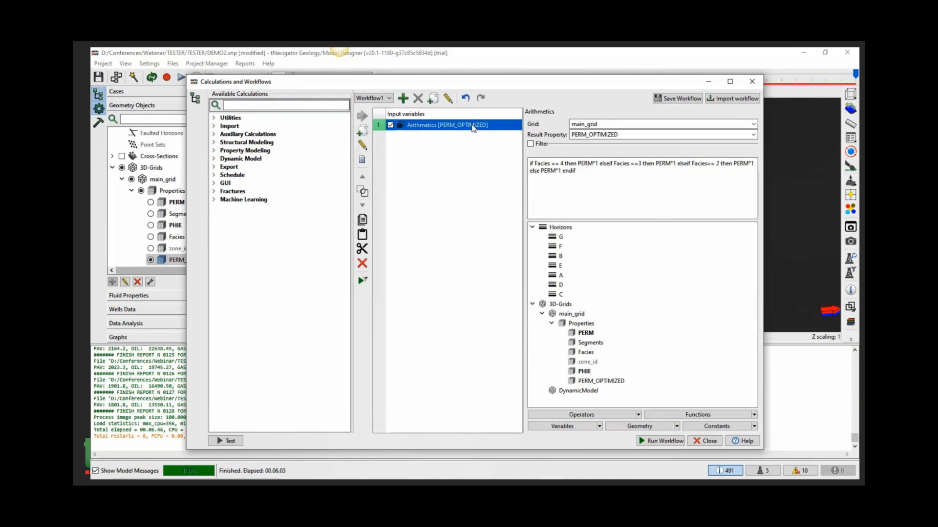
click(598, 163)
click(600, 427)
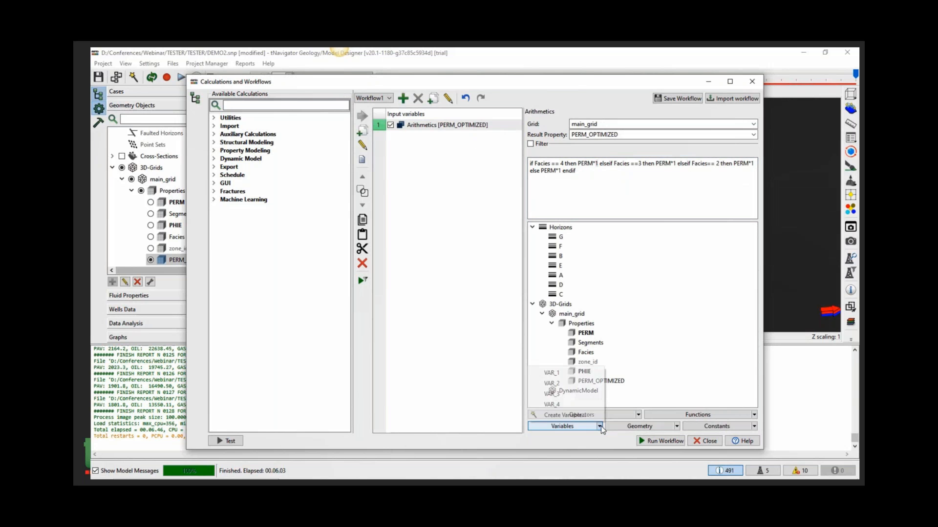
click(551, 405)
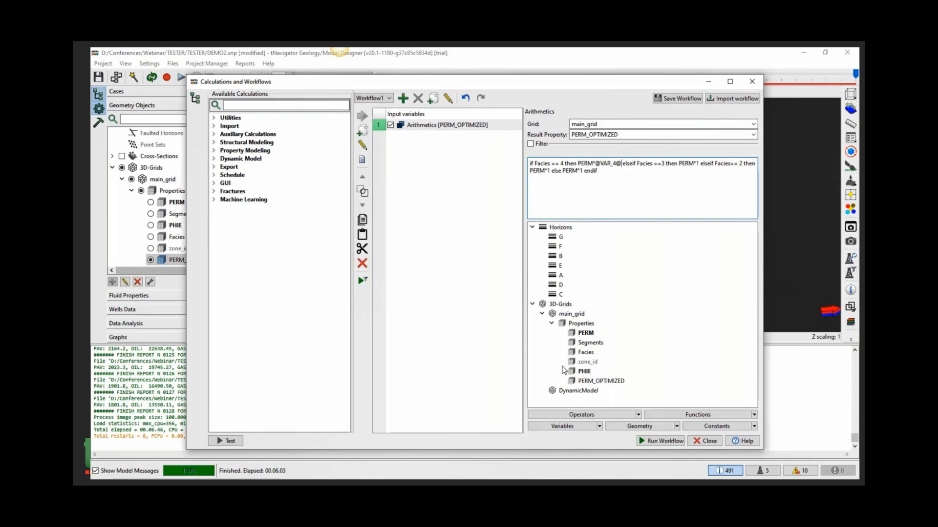
double_click(697, 164)
click(598, 426)
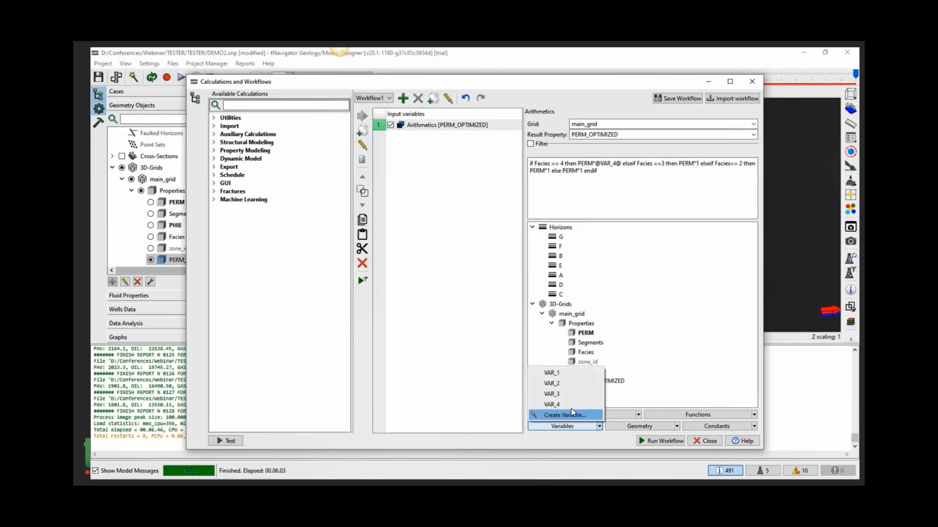
click(551, 396)
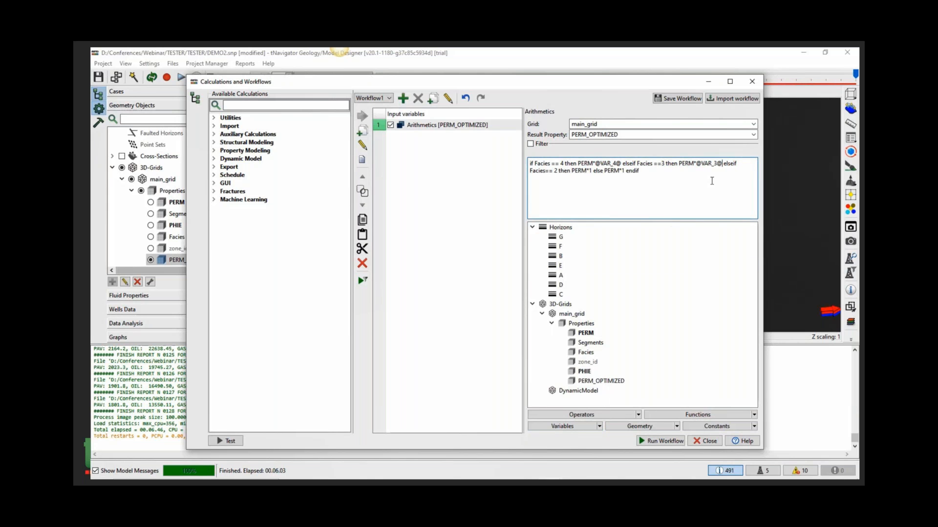
double_click(591, 171)
click(598, 426)
click(552, 384)
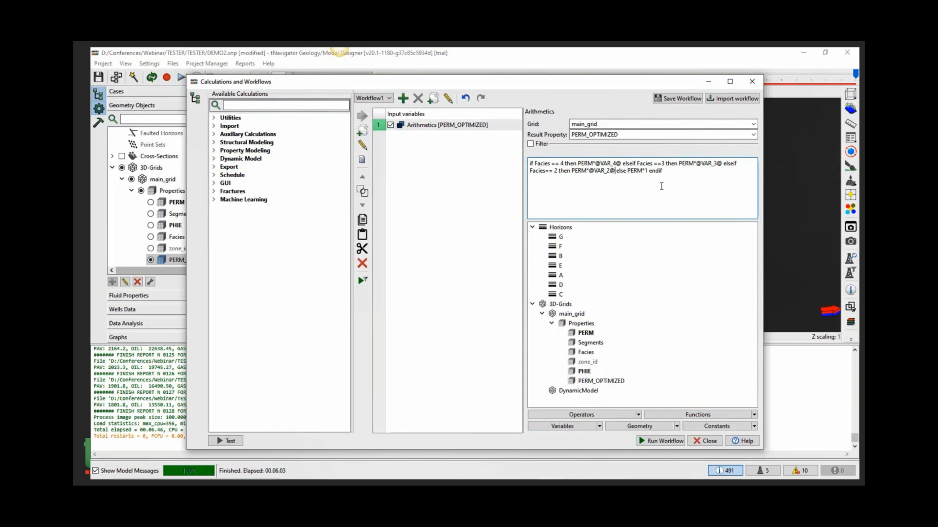
click(598, 426)
click(560, 375)
- Add an Export Model step to the workflow and close the workflow dialog
click(214, 167)
double_click(258, 306)
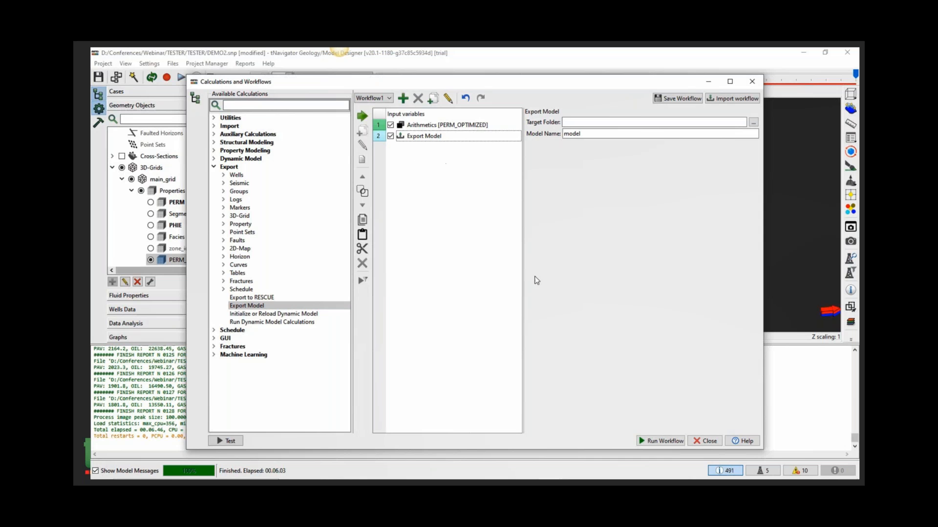
click(712, 446)
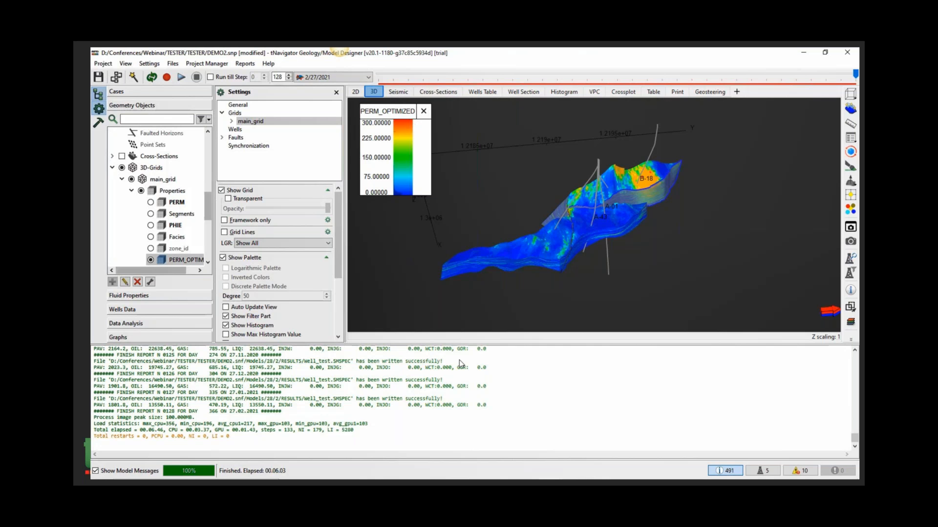
- Duplicate the DynamicModel case
click(156, 93)
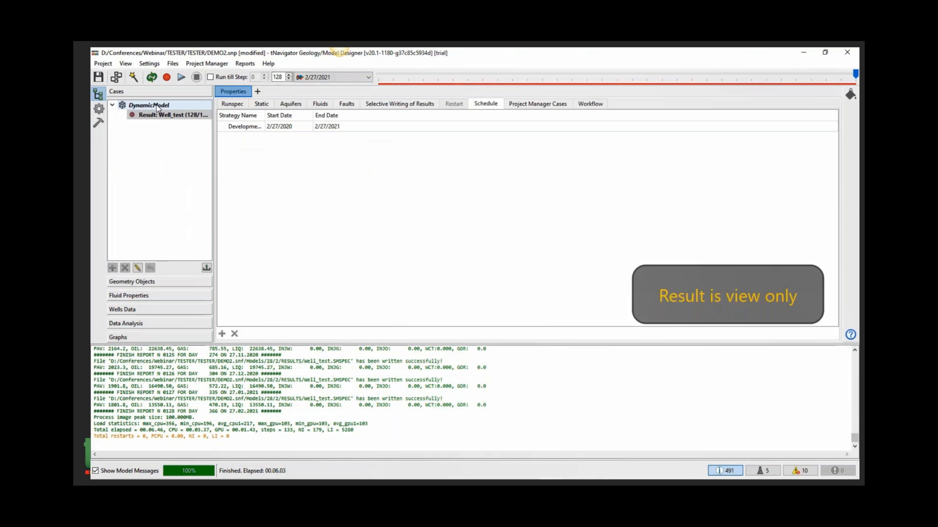
right_click(132, 107)
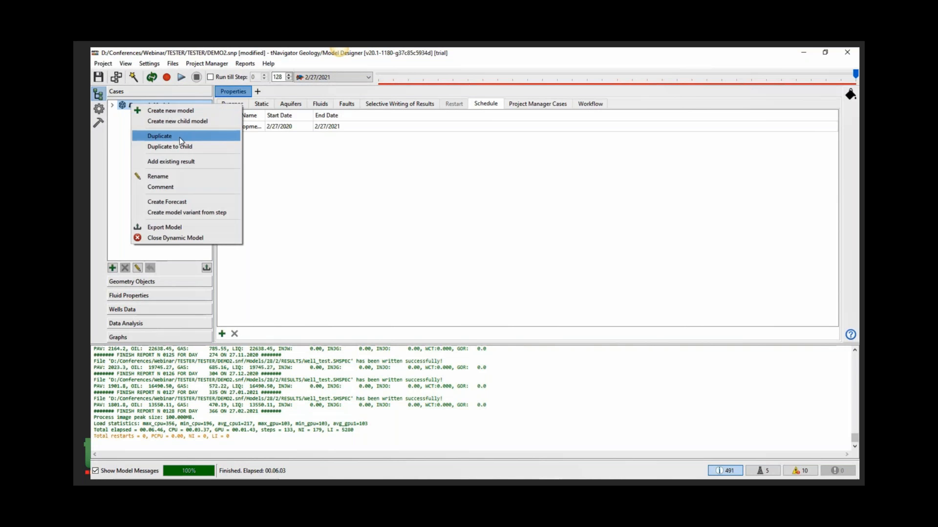
click(179, 137)
click(485, 288)
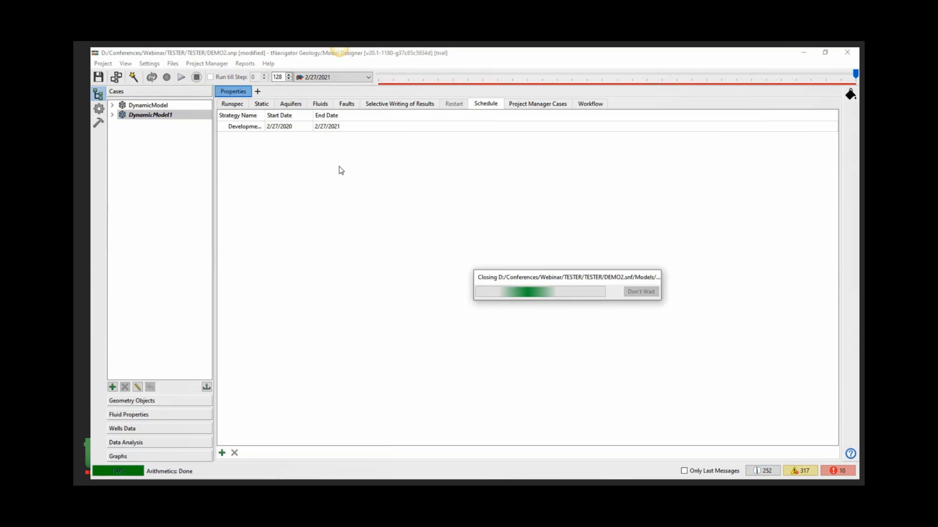
- In the duplicated model's static grid properties, assign PERM_OPTIMIZED to PERMX, PERMY and PERMZ
click(268, 106)
click(383, 158)
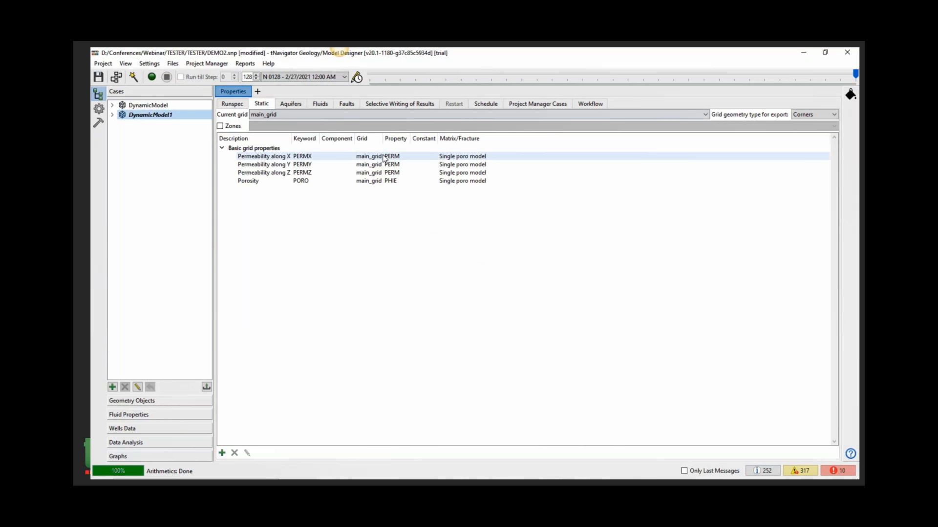
double_click(448, 157)
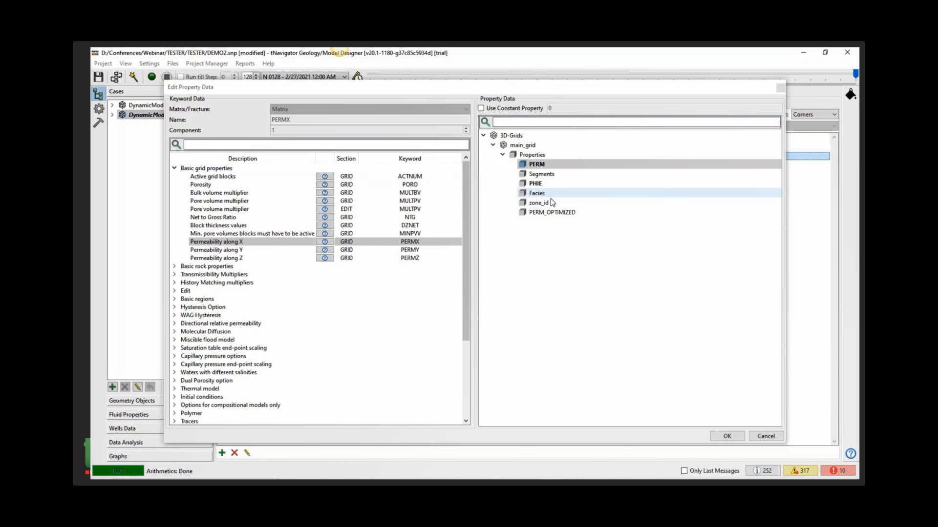
double_click(552, 212)
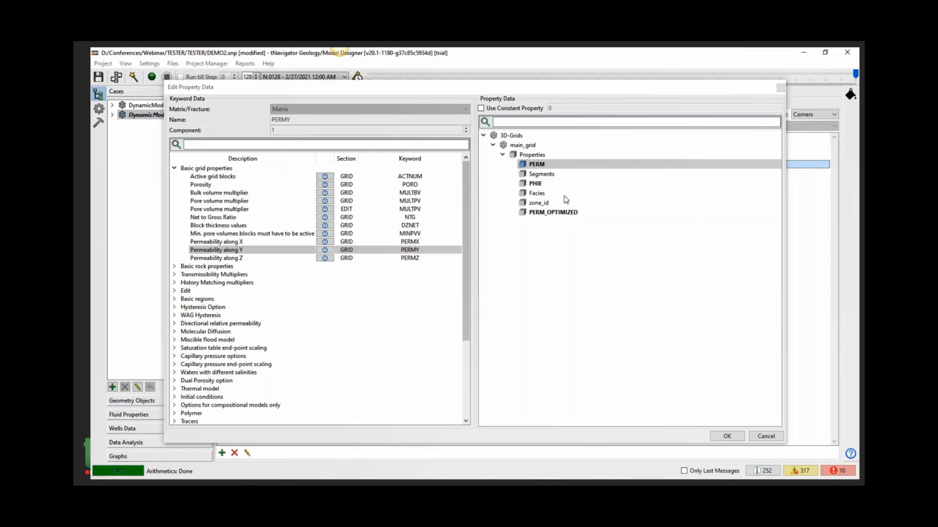
double_click(565, 212)
double_click(548, 173)
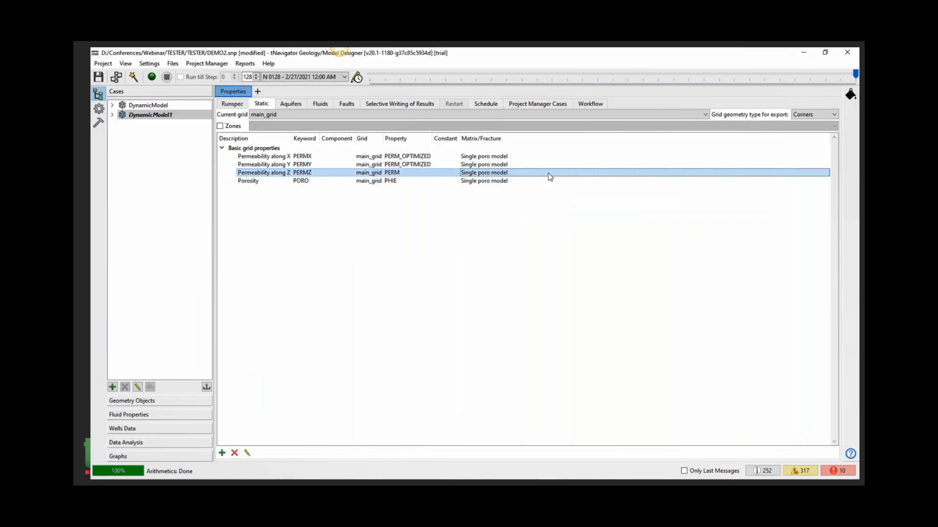
double_click(573, 214)
click(610, 307)
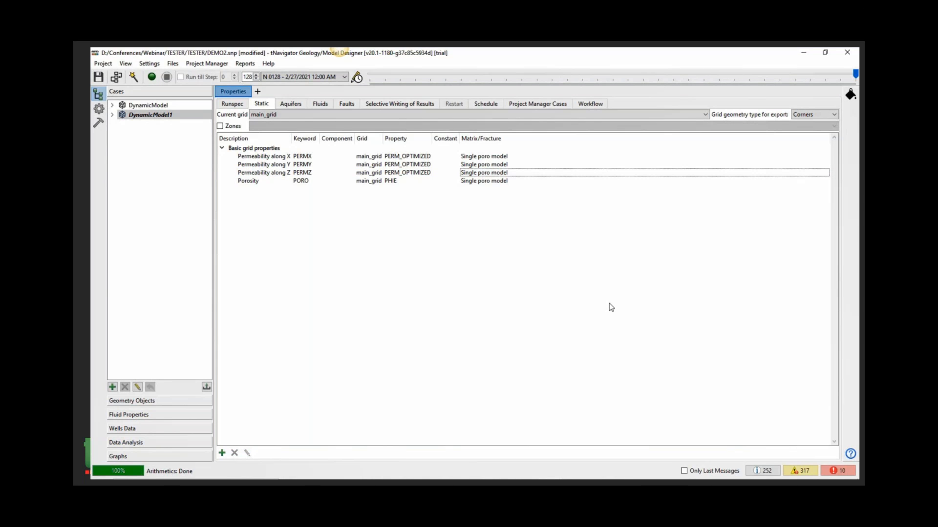
- Create an AHM project from Workflow1 that launches a Tornado sensitivity analysis, confirming the project save
click(133, 77)
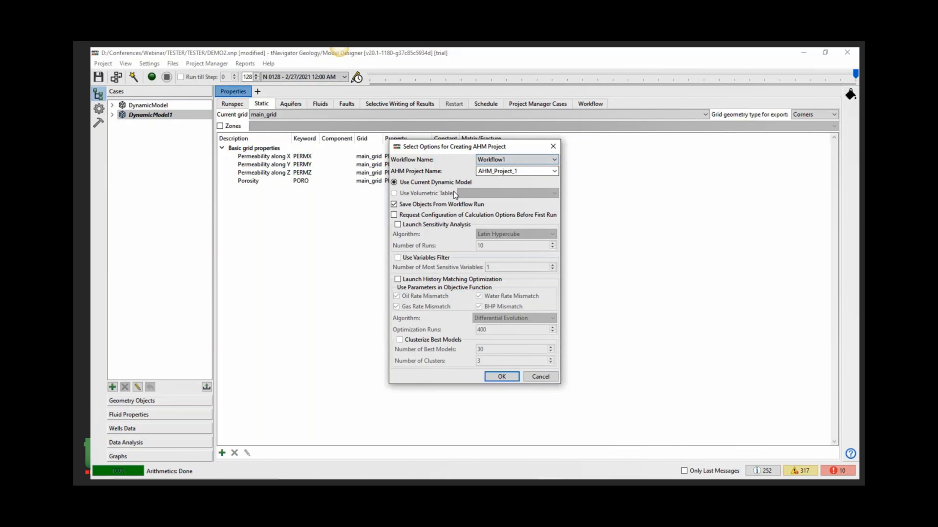
click(413, 227)
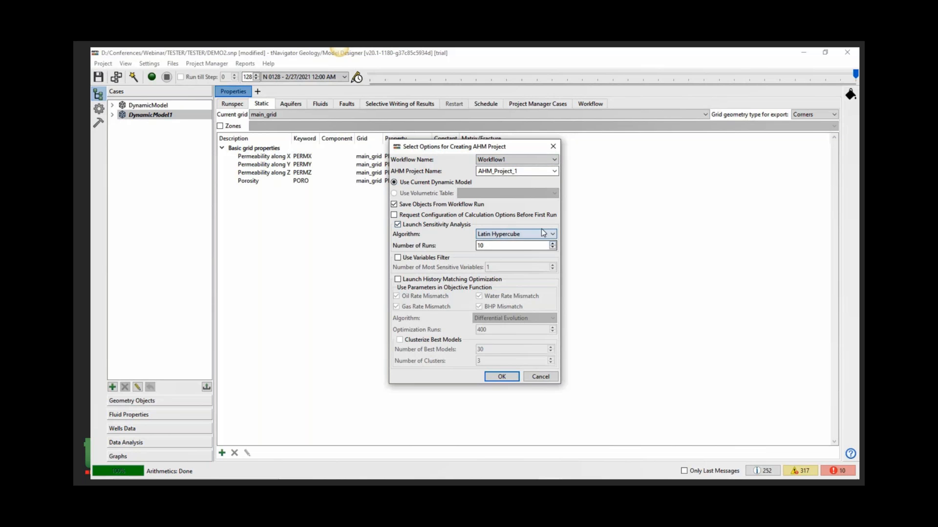
click(540, 239)
click(527, 248)
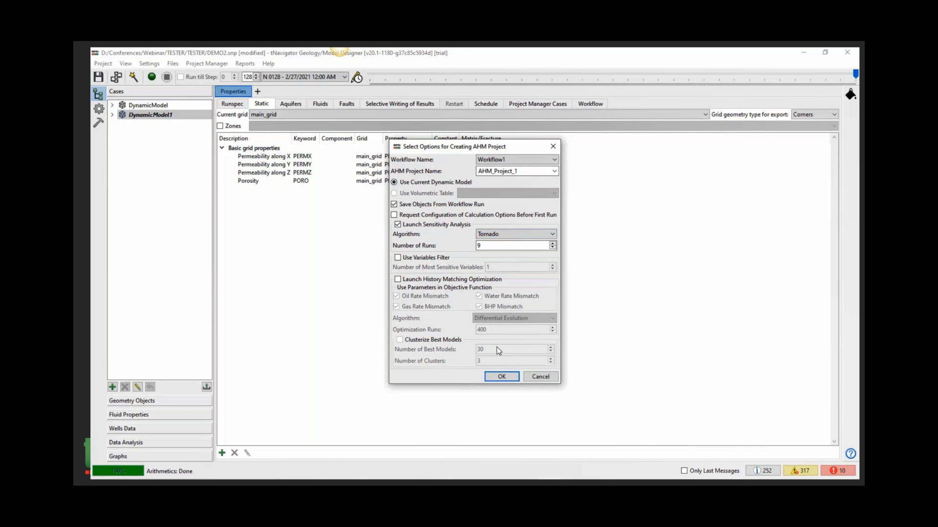
click(500, 378)
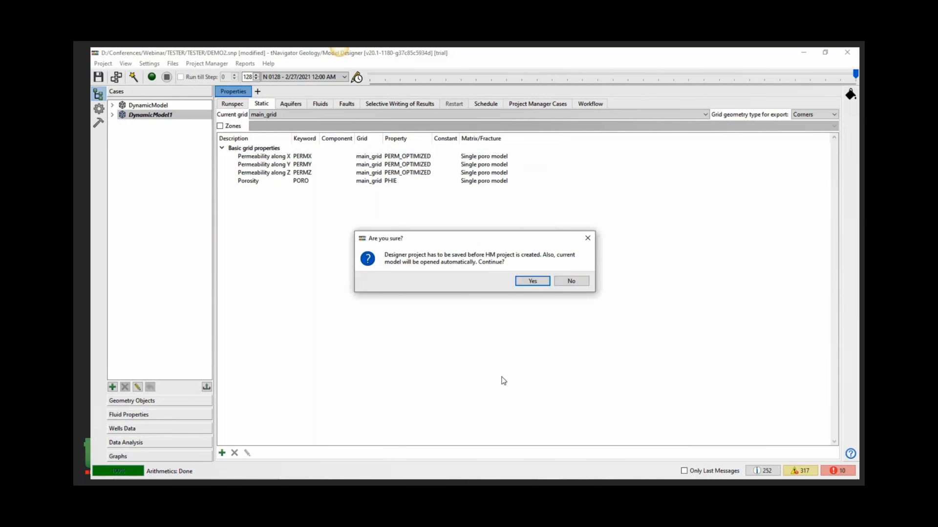
click(532, 281)
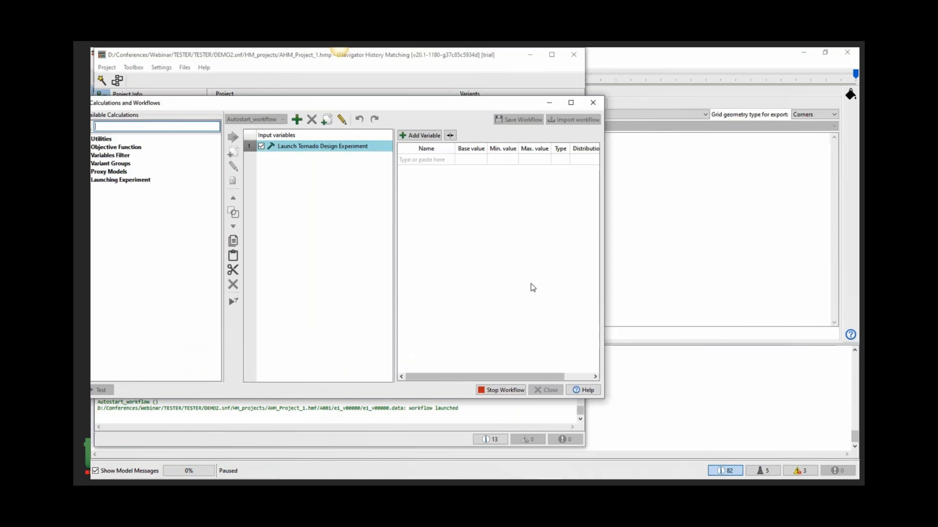
- Close the workflow window and review the Tornado experiment's variants and its calculation job queue
click(593, 103)
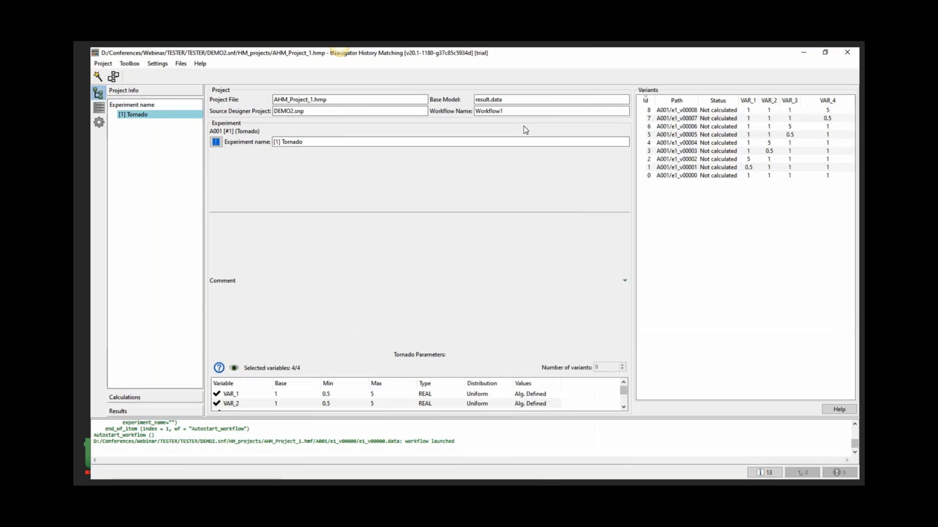
click(552, 54)
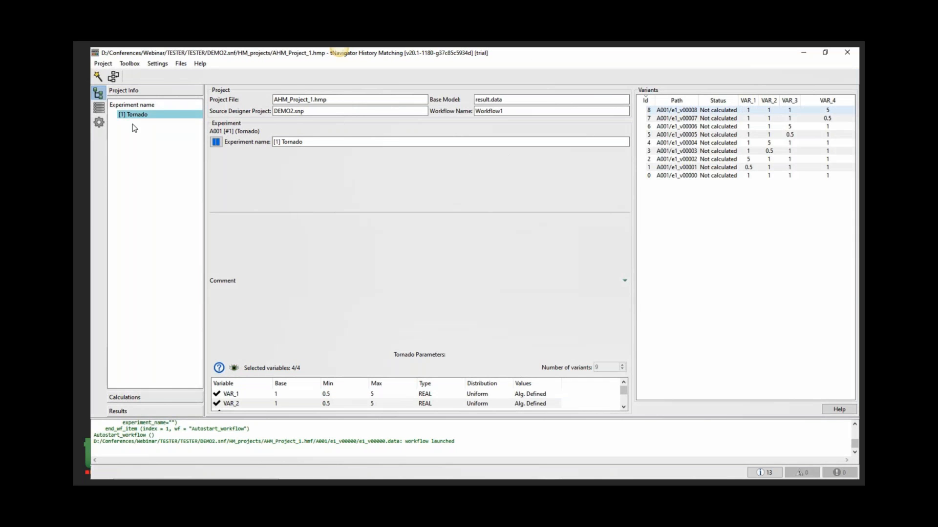
drag(720, 113, 723, 170)
click(726, 182)
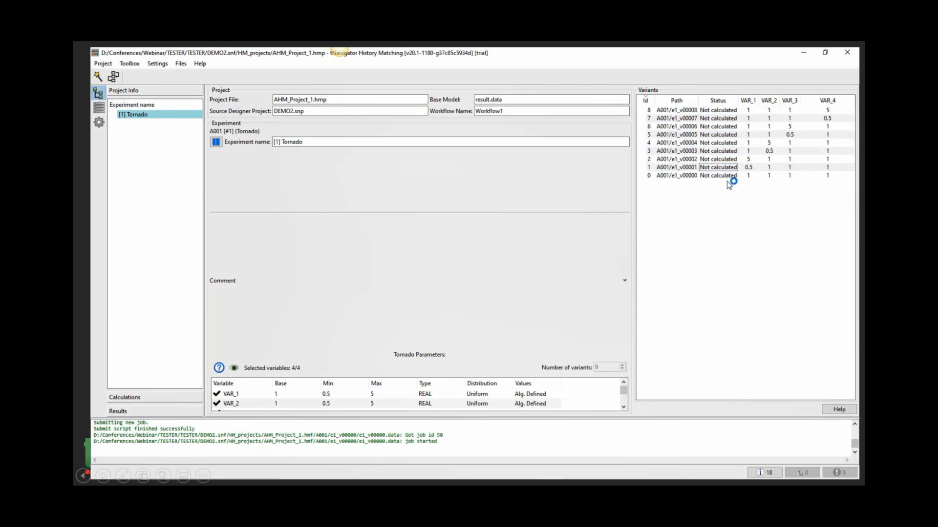
click(128, 114)
click(143, 396)
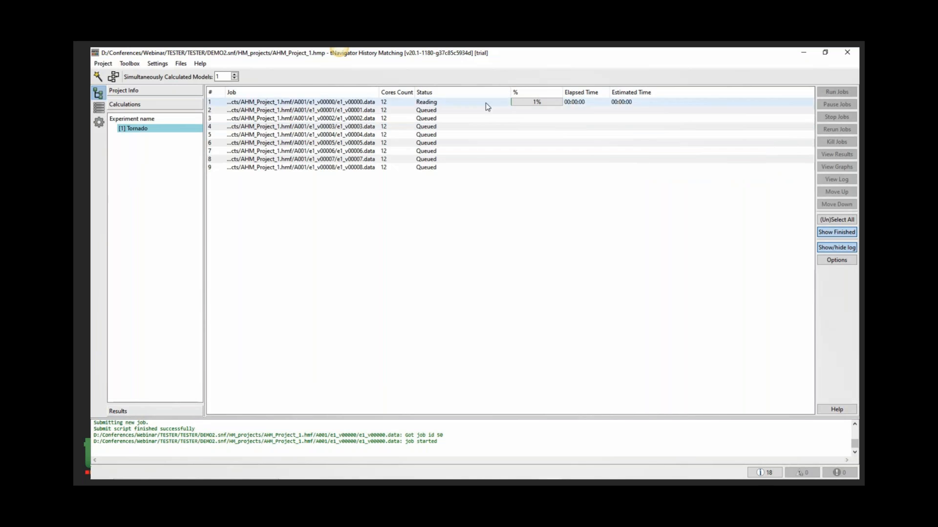
drag(486, 102, 482, 168)
click(470, 255)
drag(455, 103, 457, 174)
- Compare the bottom hole pressure of well A-52 for all calculated variants against the historical values
click(159, 412)
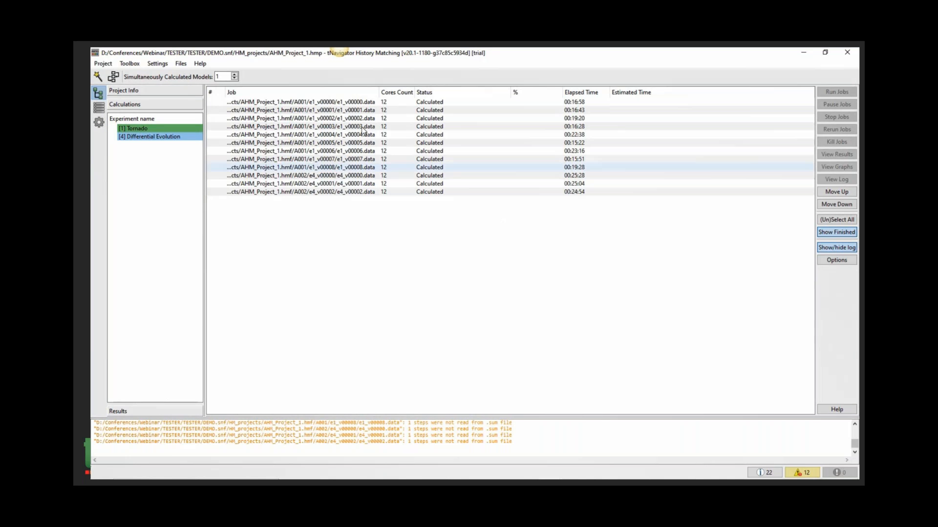
drag(326, 102, 329, 185)
click(326, 224)
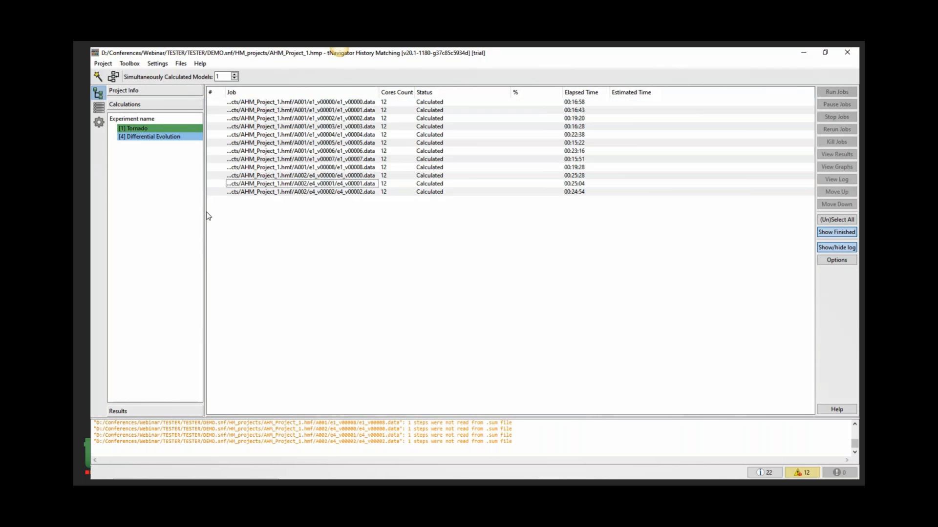
click(151, 412)
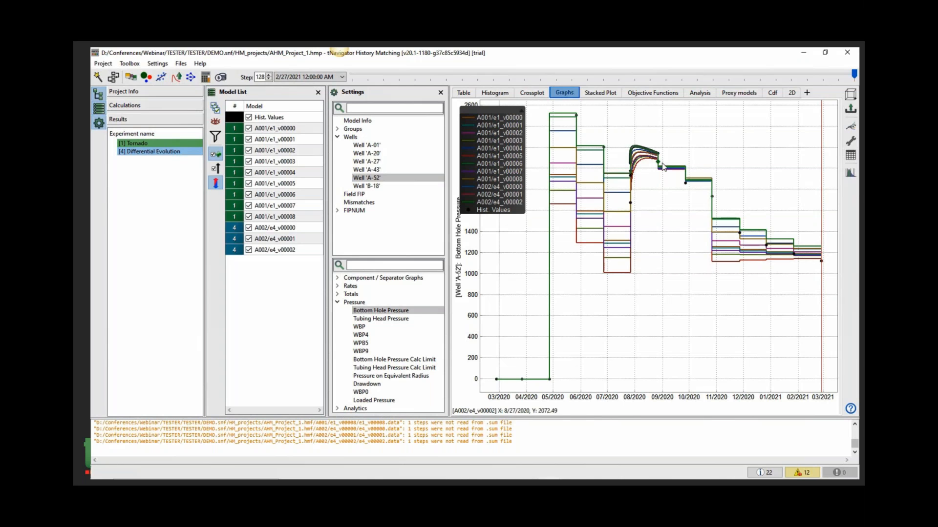
drag(305, 129, 308, 256)
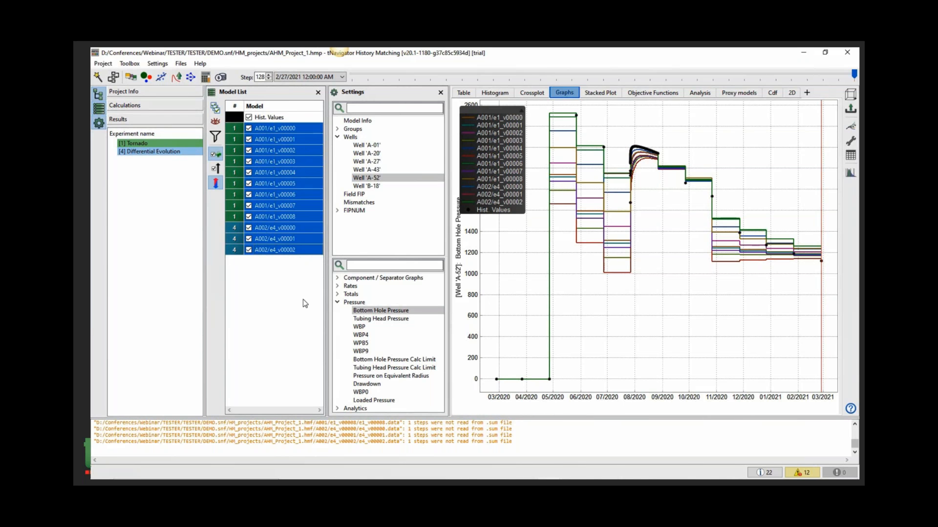
scroll(634, 139, up, 5)
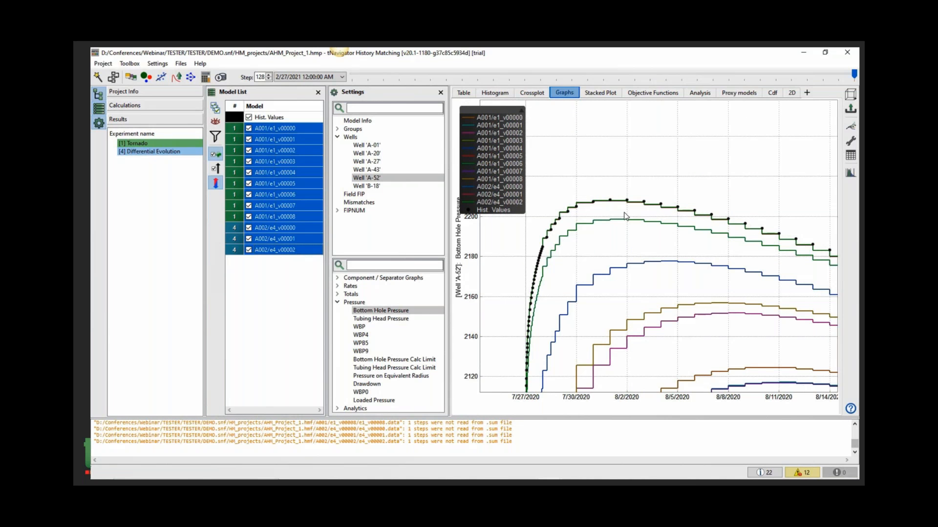
scroll(731, 192, down, 4)
scroll(727, 170, down, 3)
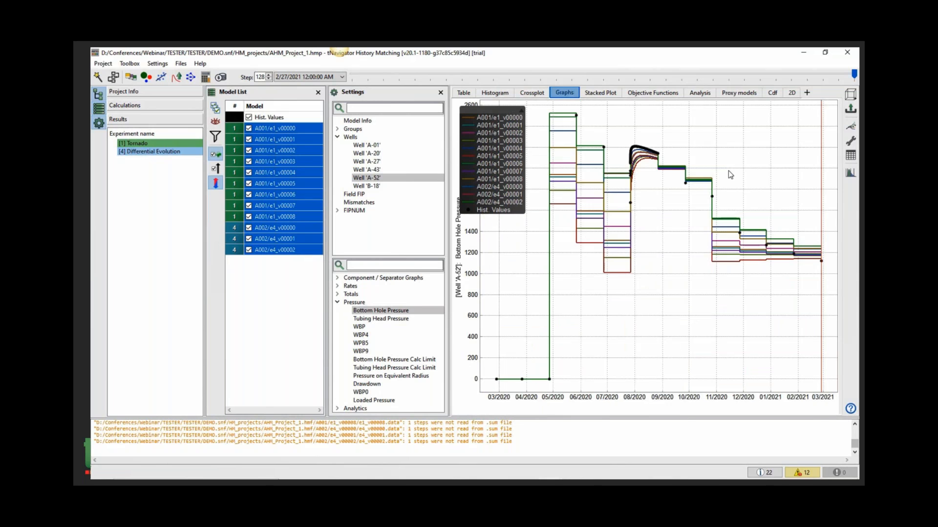
click(287, 228)
shift+click(296, 251)
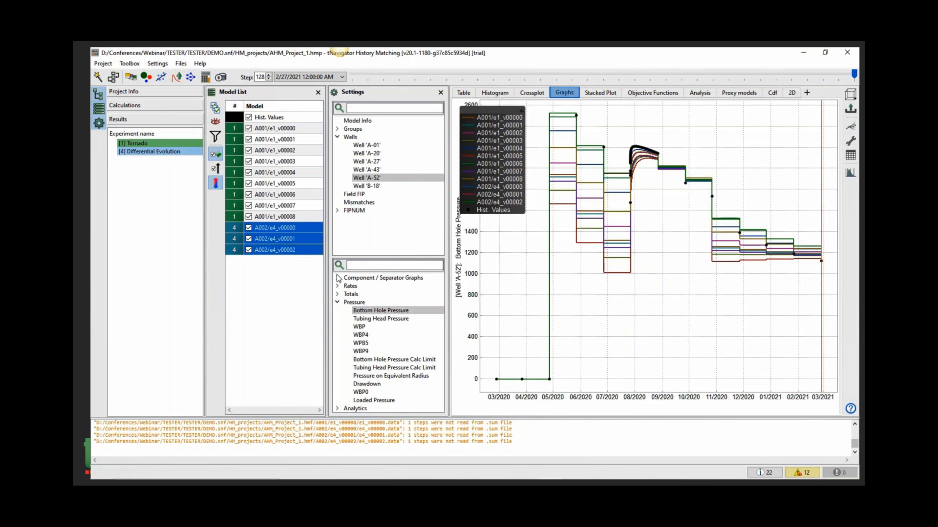
- Inspect the BHP history-matching objective function for well A-52
click(647, 94)
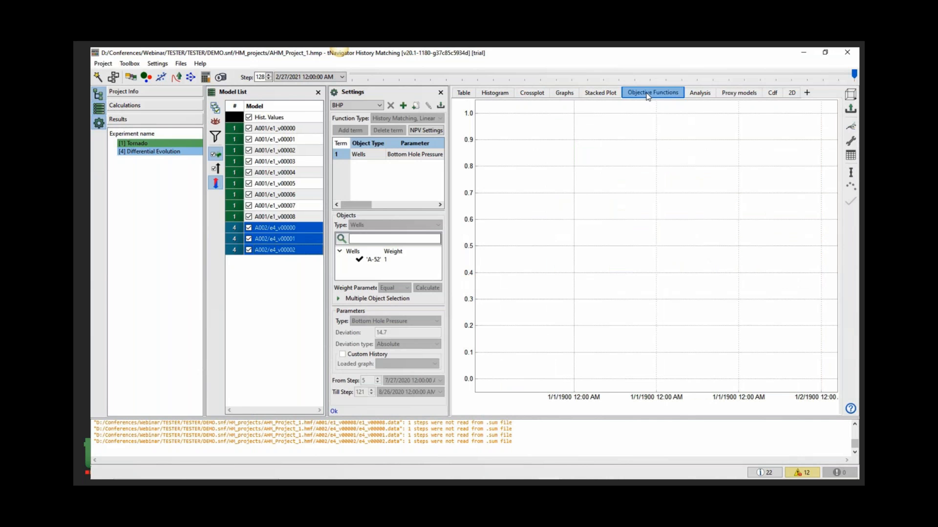
click(370, 263)
drag(449, 238, 520, 239)
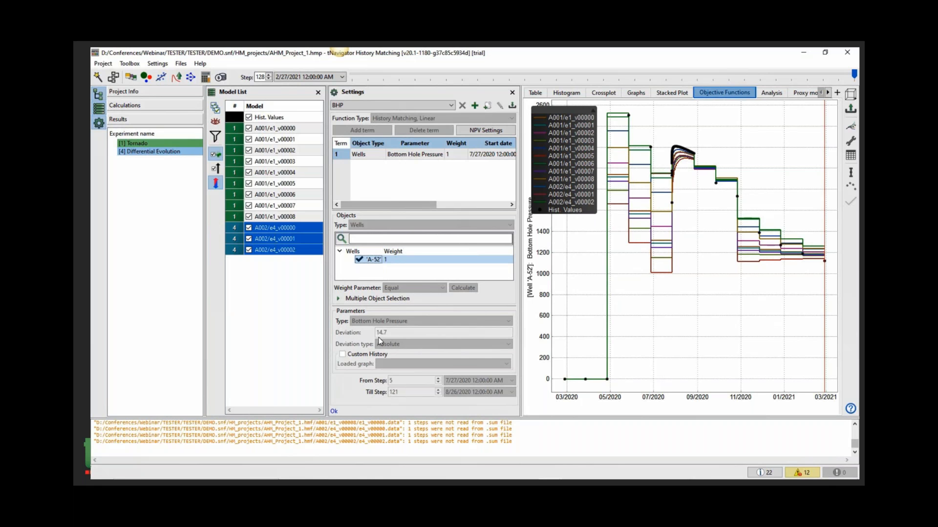
- Set the variables from variant A002/e4_v00000 back into the workflow
mouse_move(422, 341)
right_click(293, 230)
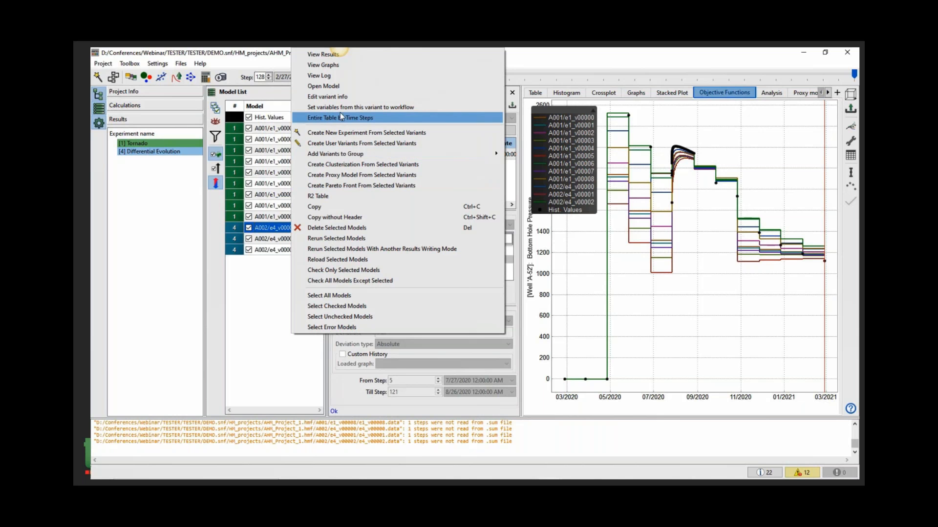
click(405, 109)
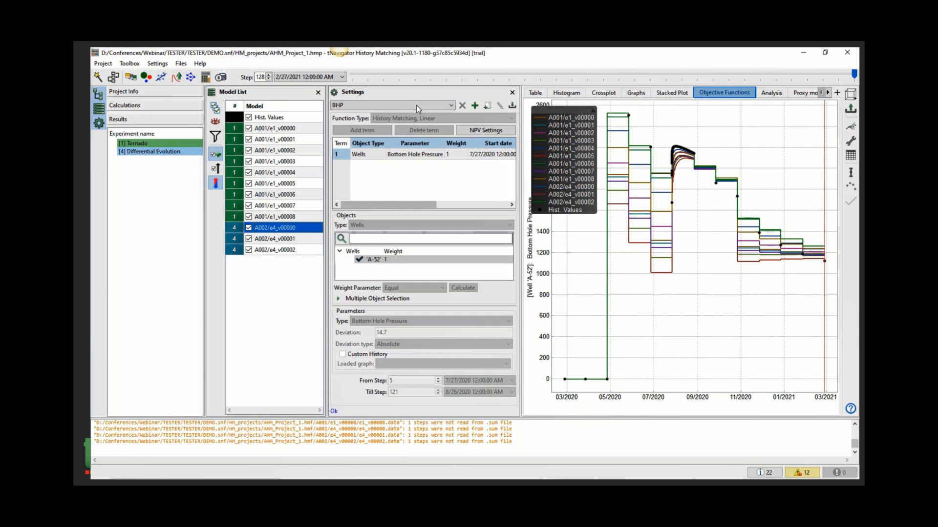
click(560, 282)
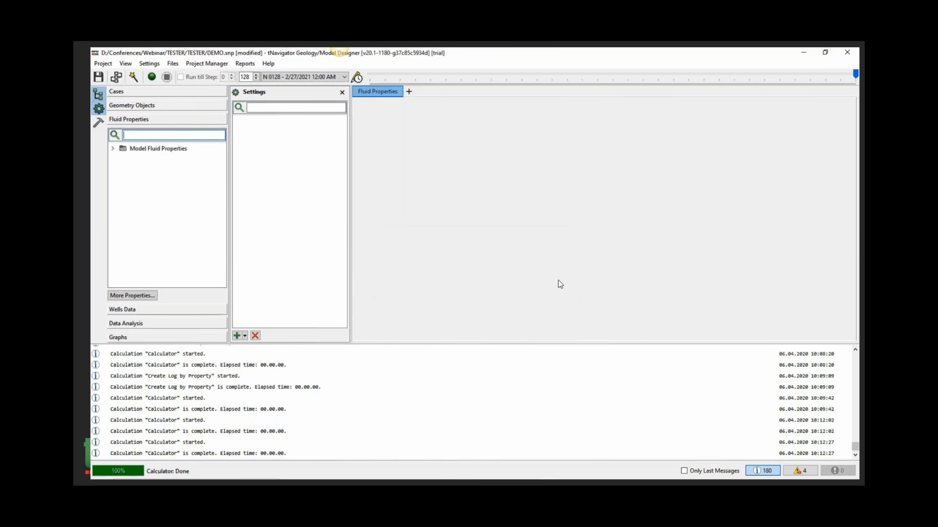
- Open the workflow in the designer project and check the transferred variable base values
click(102, 64)
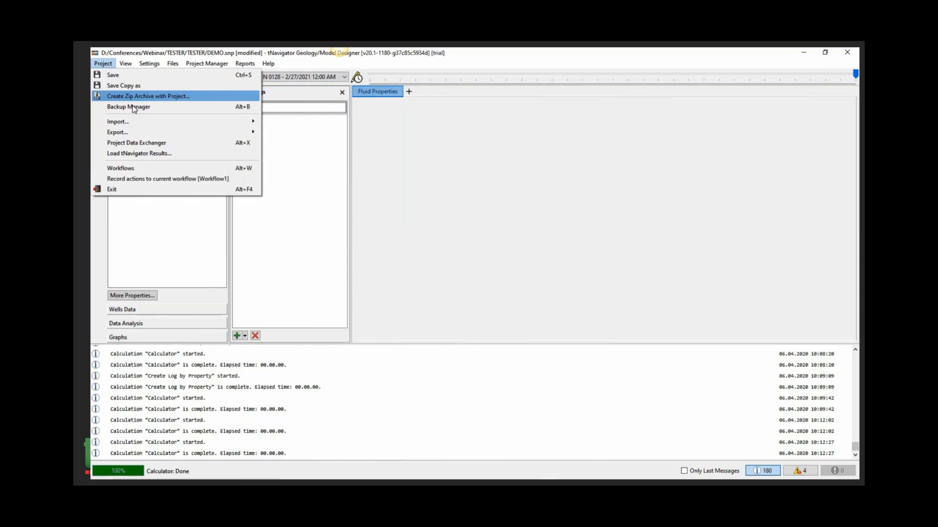
click(164, 170)
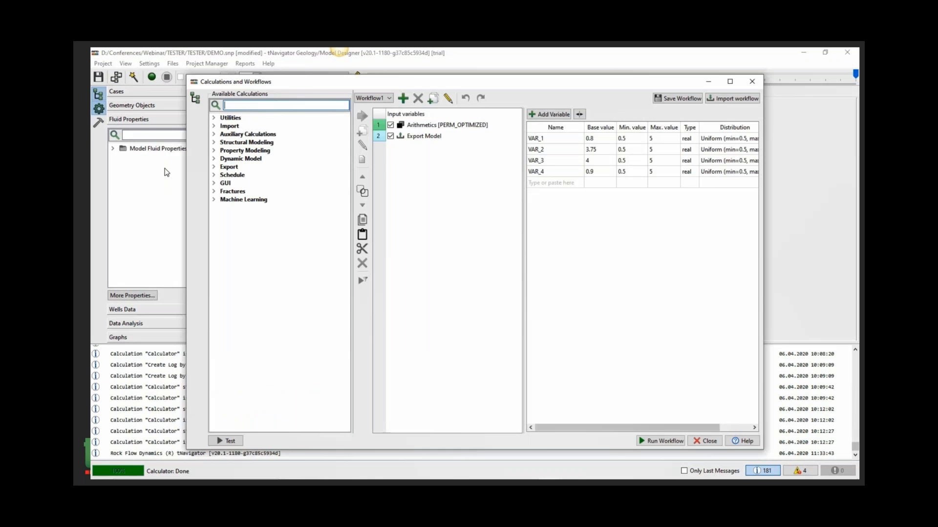
click(425, 117)
drag(598, 139, 596, 174)
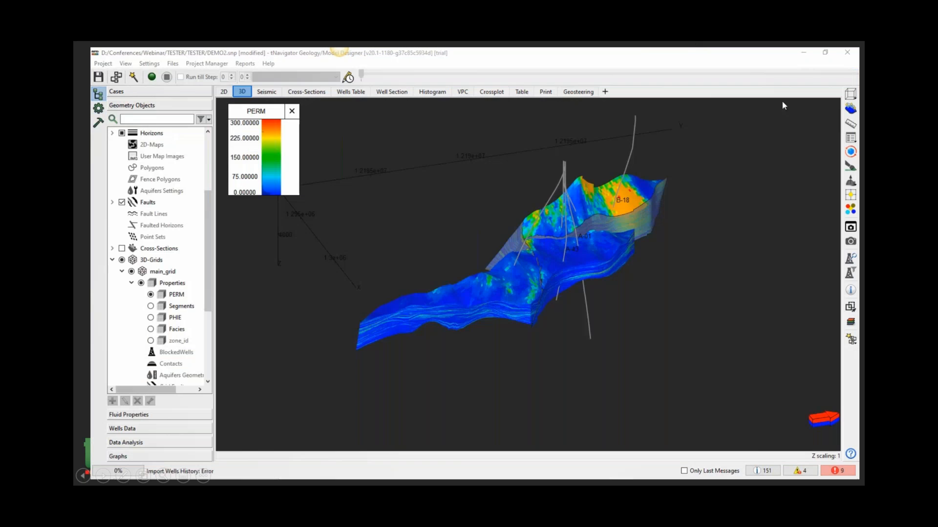
click(103, 479)
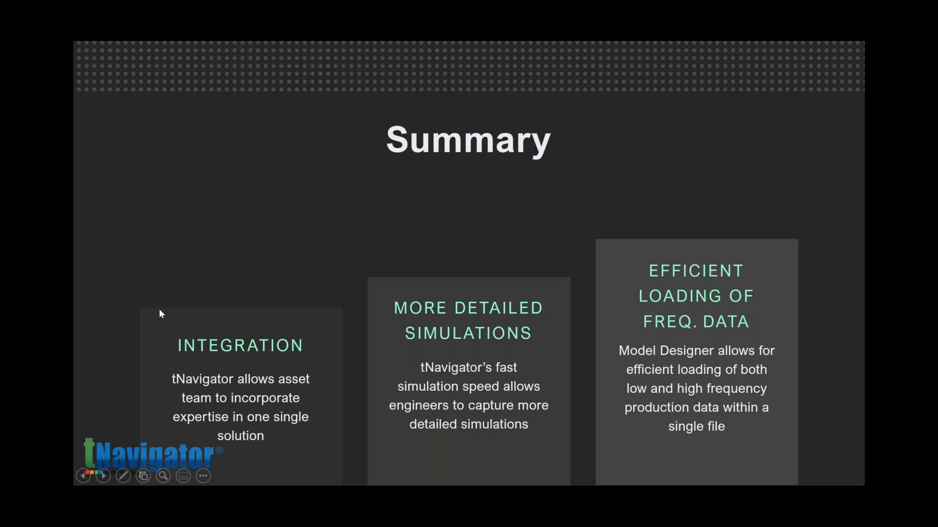